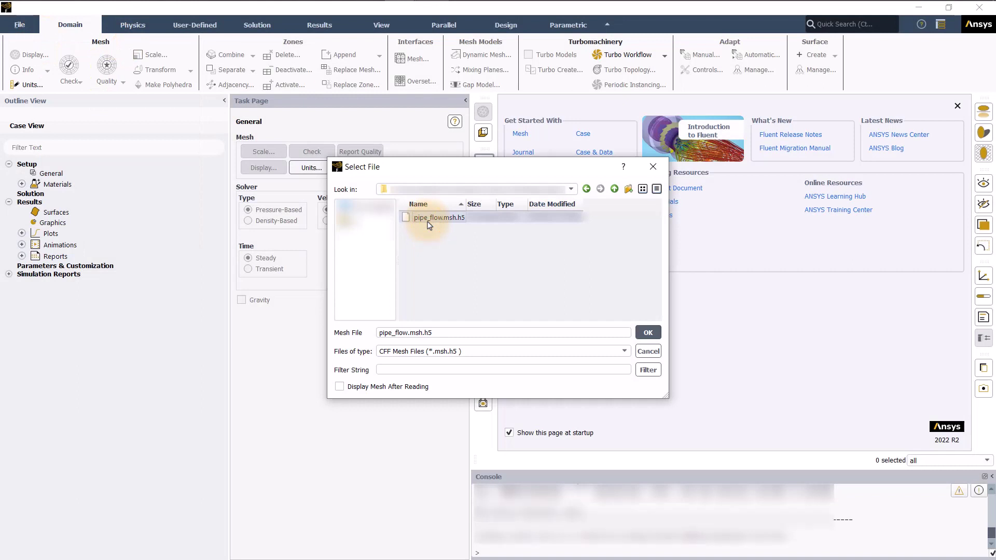
Read pipe_flow.msh.h5 with Display Mesh After Reading enabled
left_click(339, 386)
left_click(647, 332)
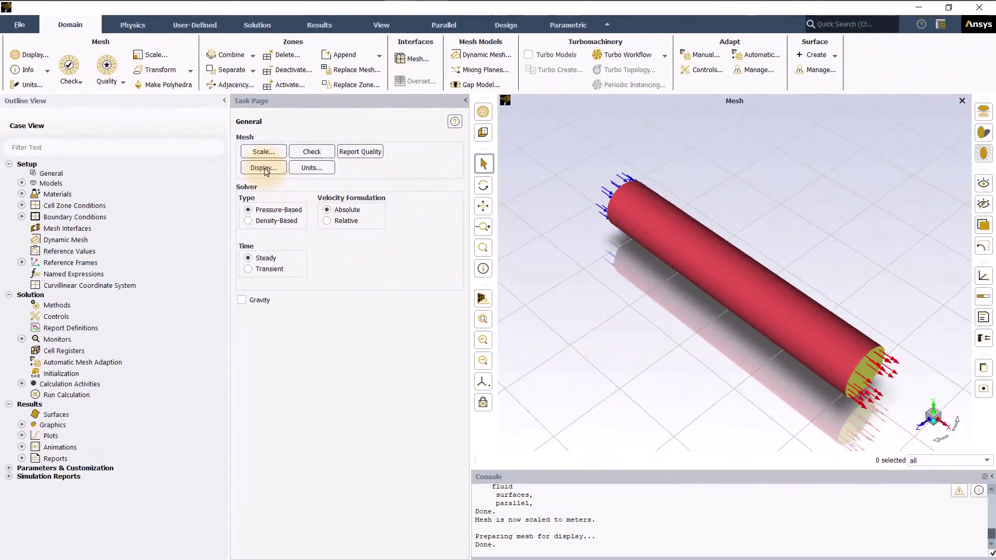
Run Perform Mesh Check from the Domain tab's Check menu
left_click(69, 71)
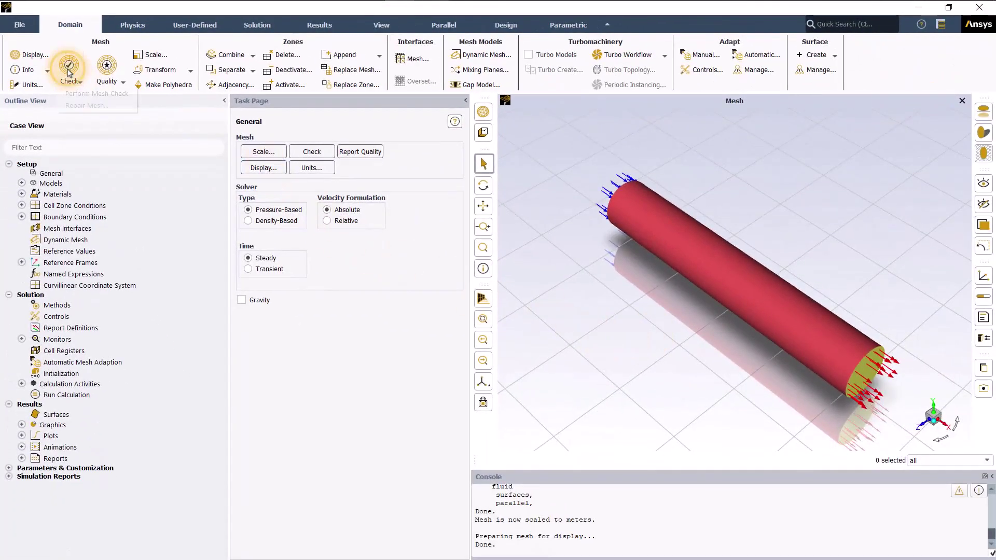
left_click(93, 93)
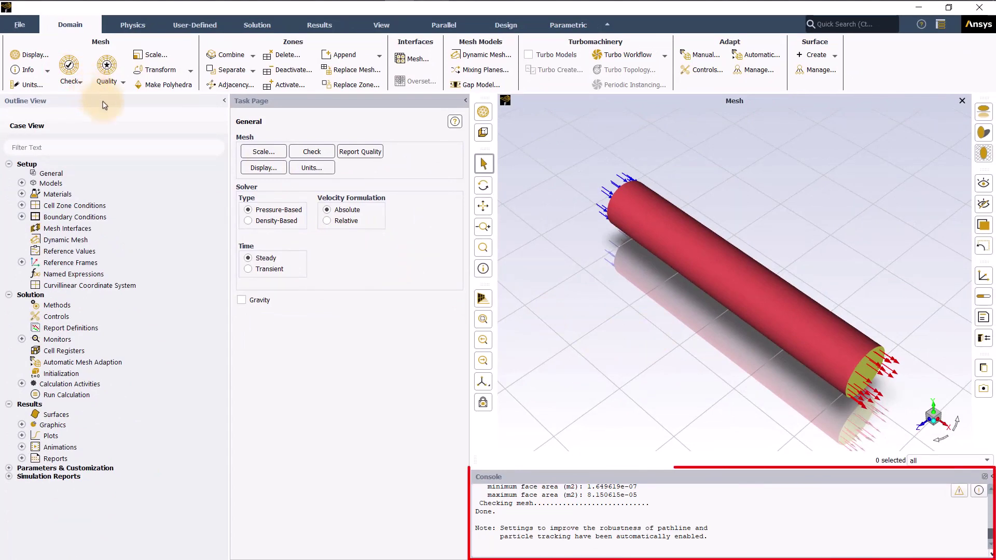
scroll(660, 539, "up", 1)
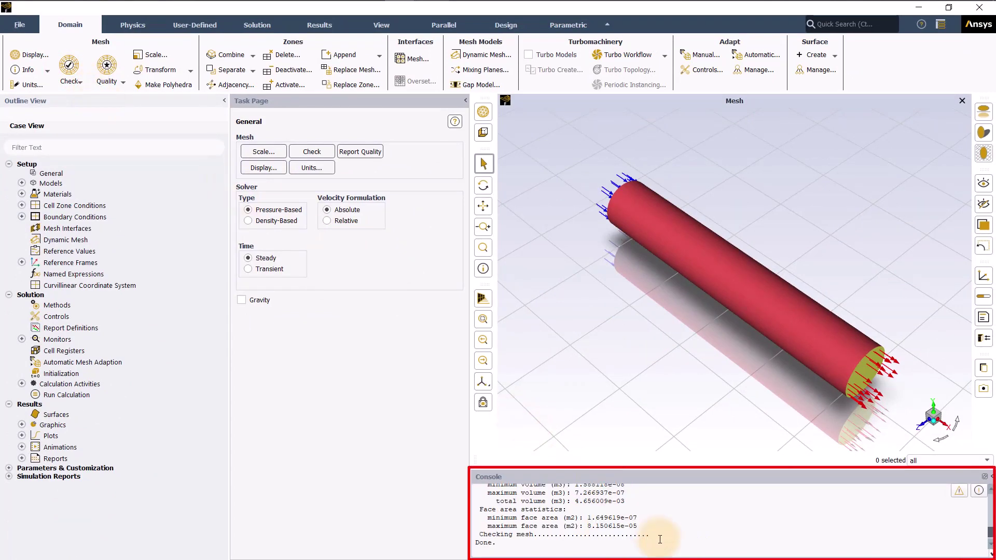
scroll(659, 539, "up", 1)
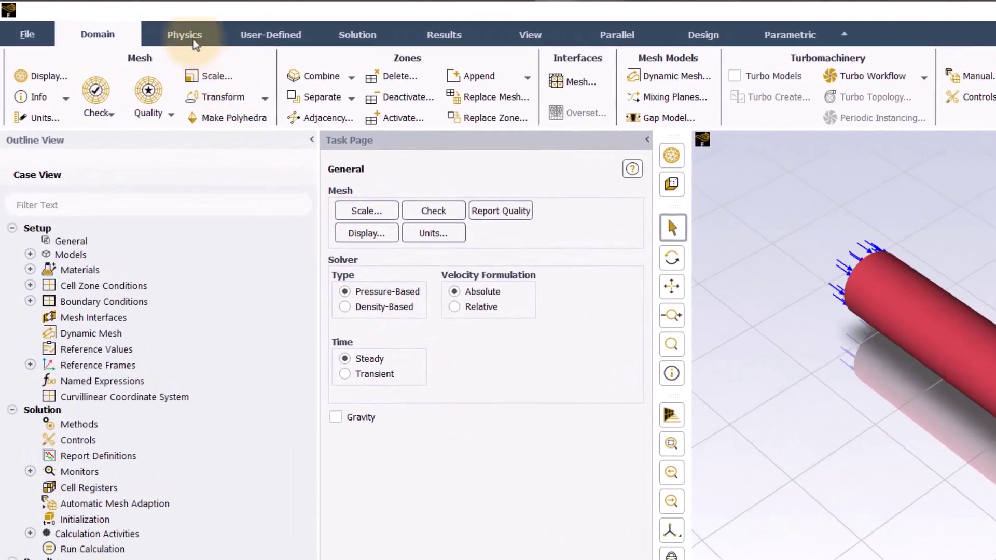
Switch the ribbon to the Physics tab
left_click(139, 28)
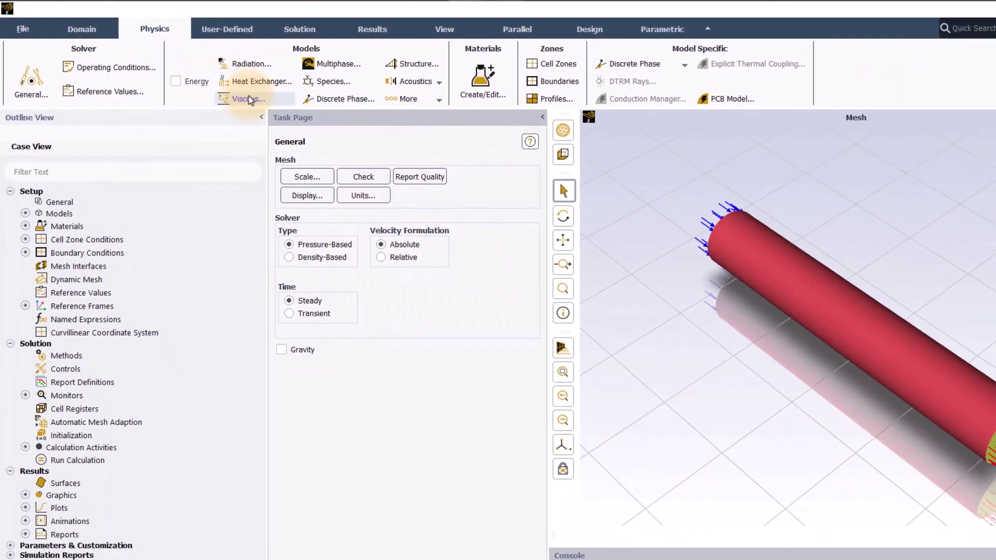
Choose Laminar in the Viscous Model dialog and confirm
left_click(249, 101)
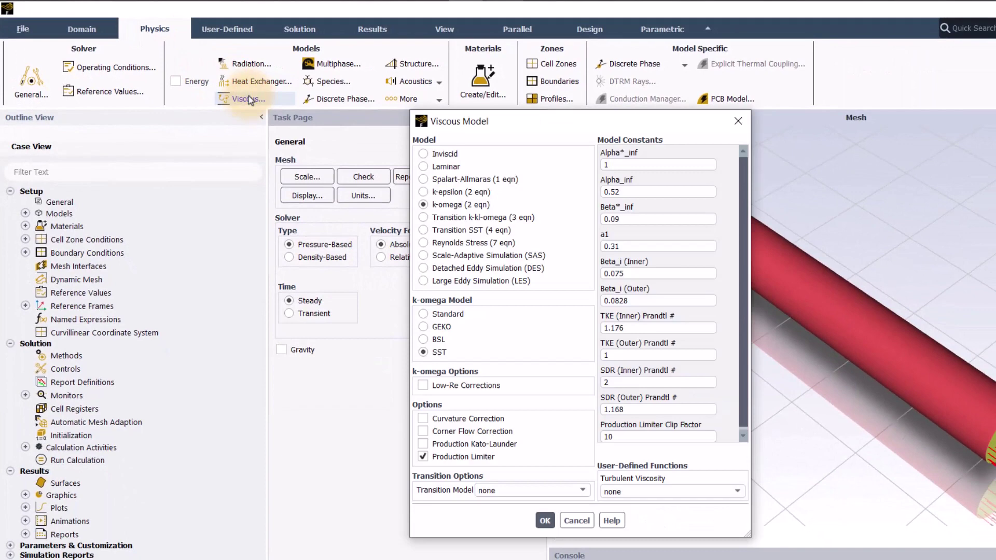
left_click(424, 167)
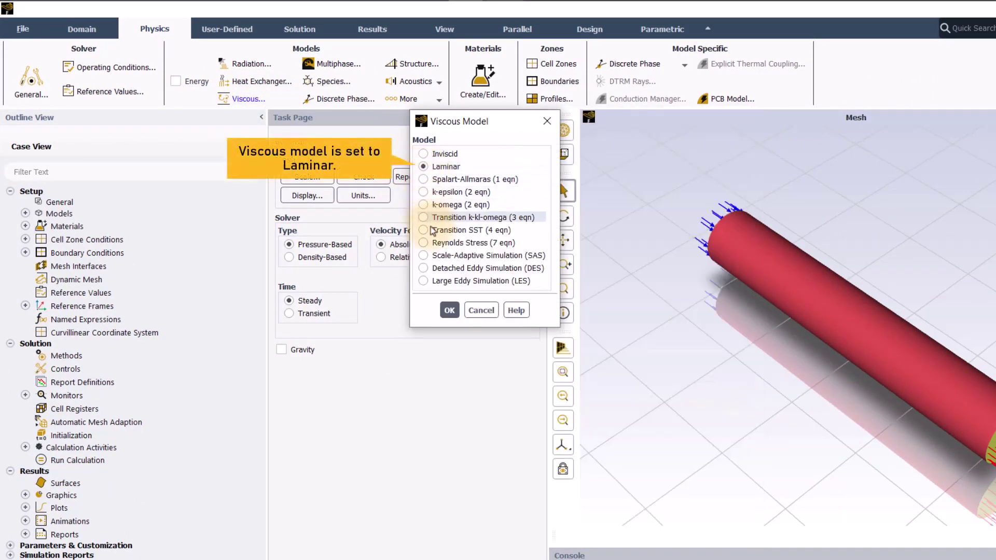
left_click(449, 310)
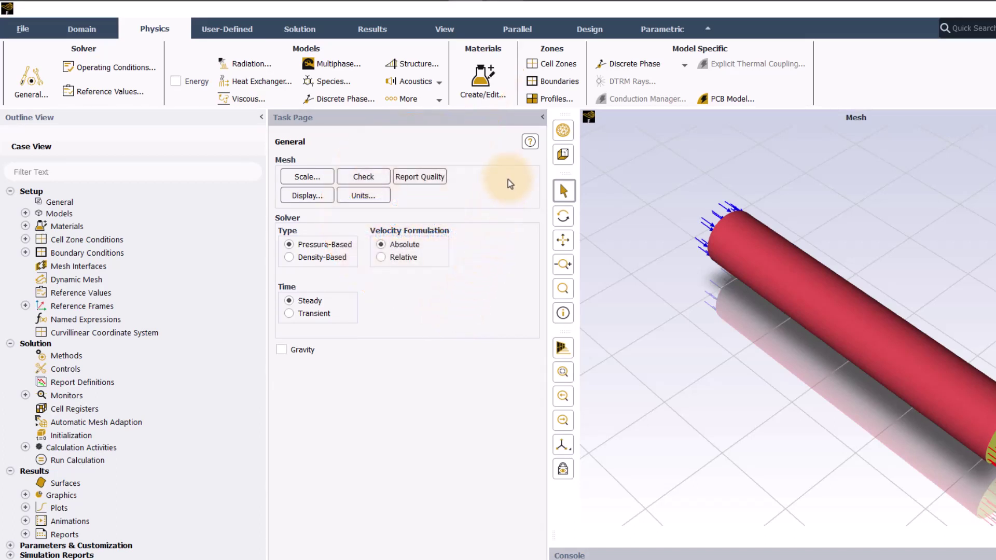
Show the Boundary Conditions page from the Setup tree
left_click(564, 84)
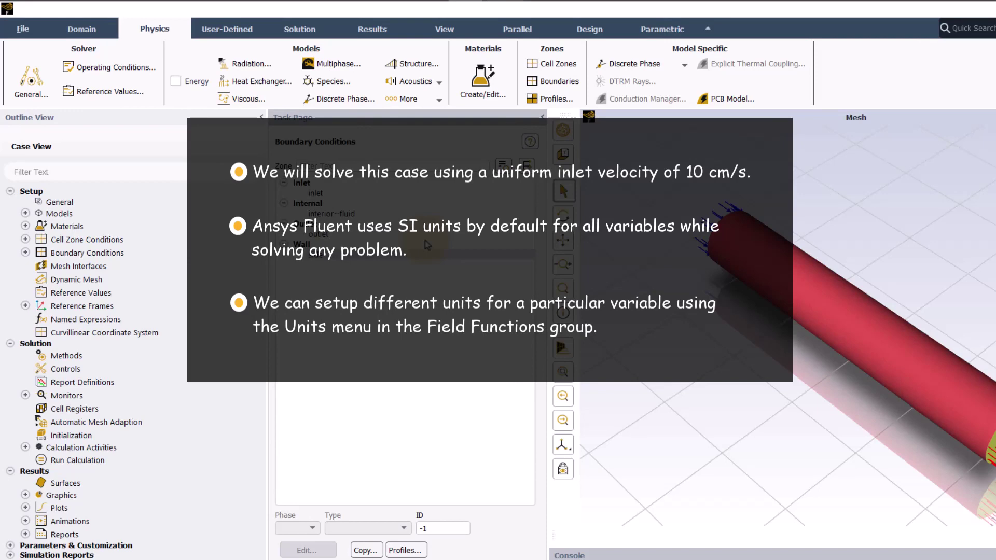
Open the Set Units dialog from the User-Defined tab and browse the quantity units
left_click(228, 29)
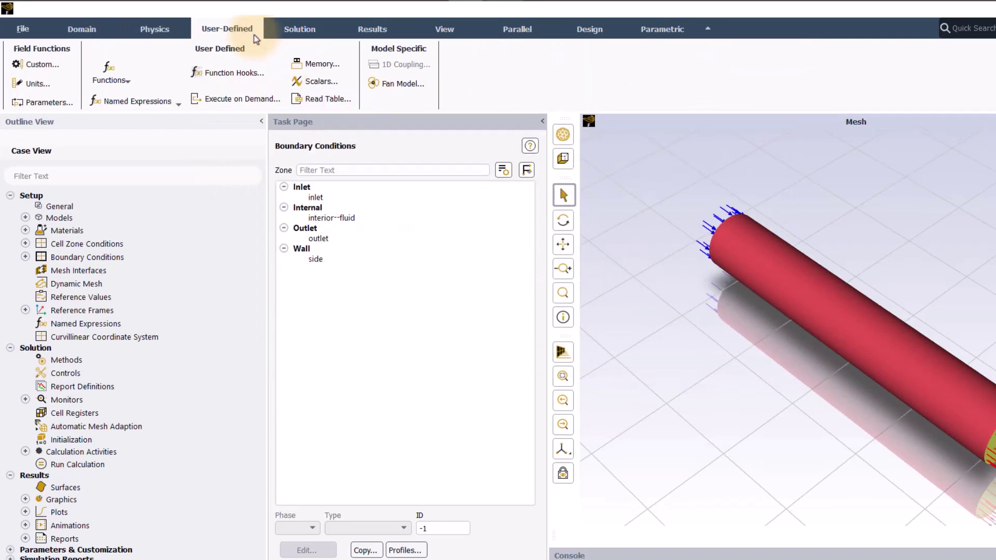
left_click(50, 83)
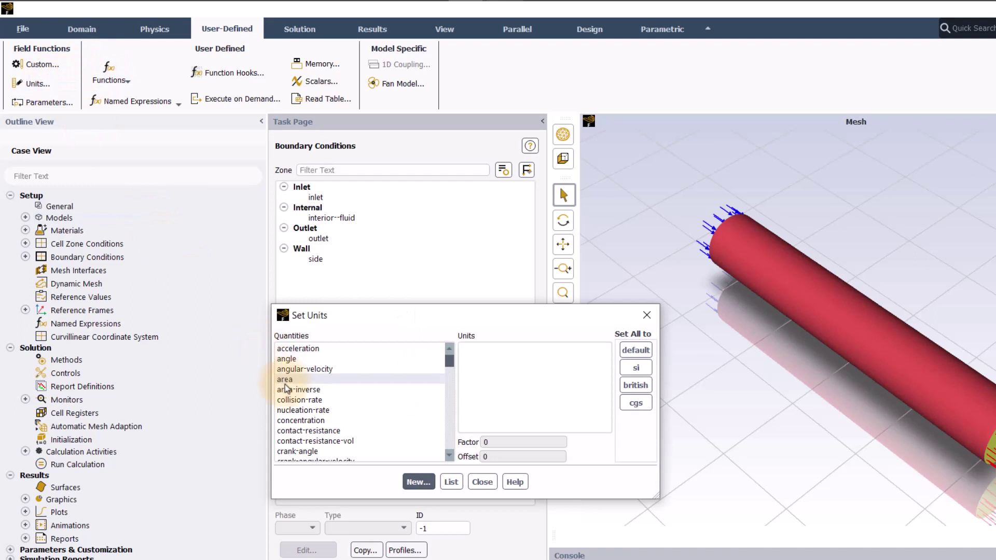
left_click(285, 379)
scroll(284, 388, "down", 15)
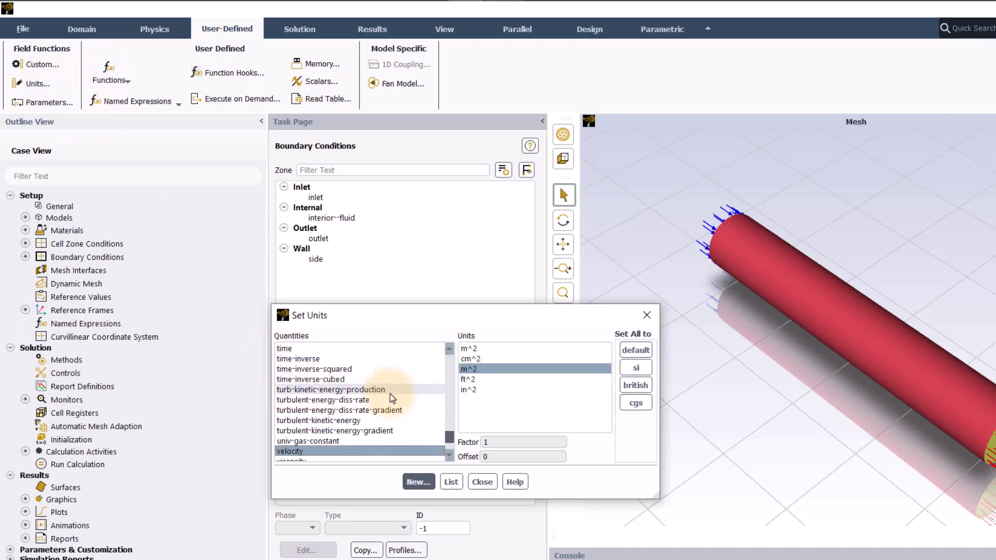
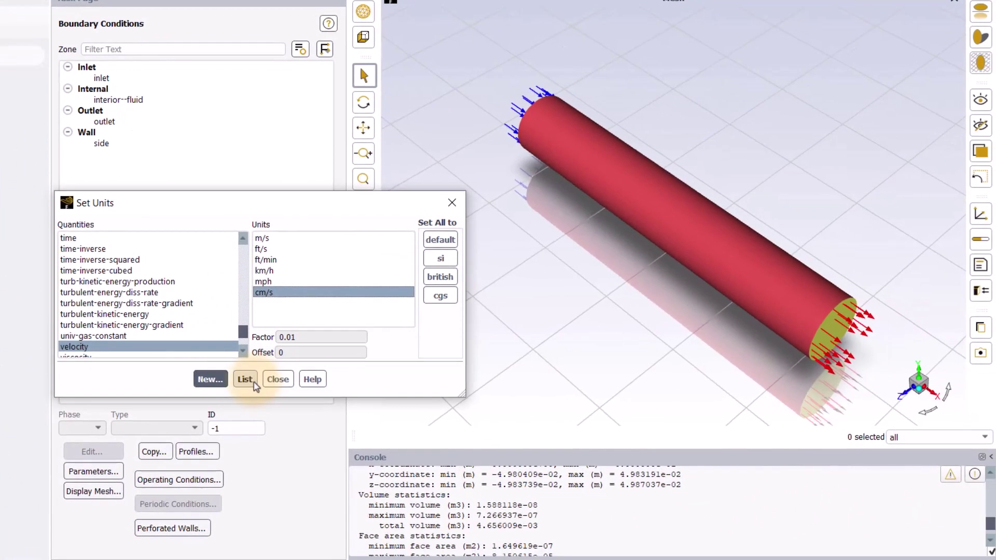
List every quantity's unit and conversion factor in the console, then close Set Units
left_click(296, 405)
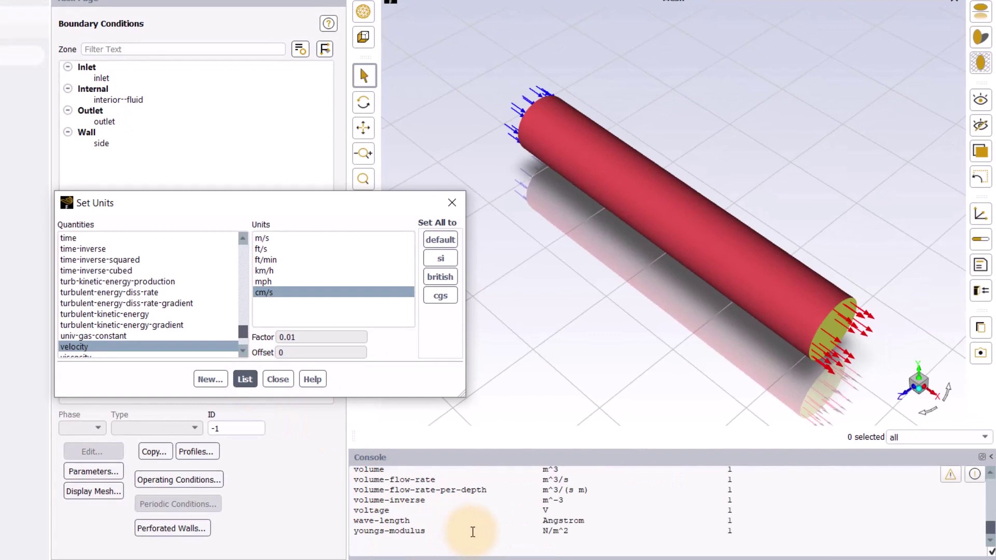
scroll(473, 532, "up", 1)
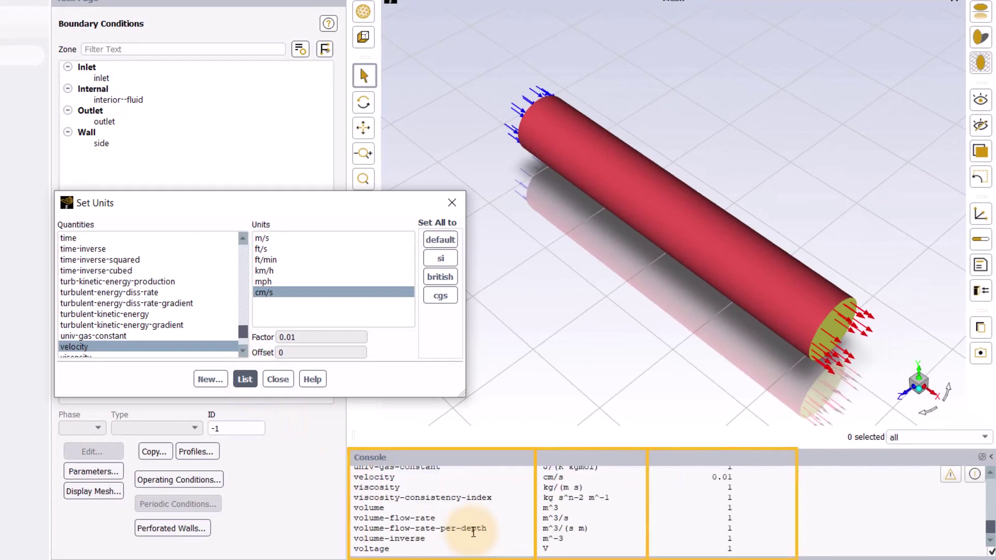
scroll(472, 531, "up", 1)
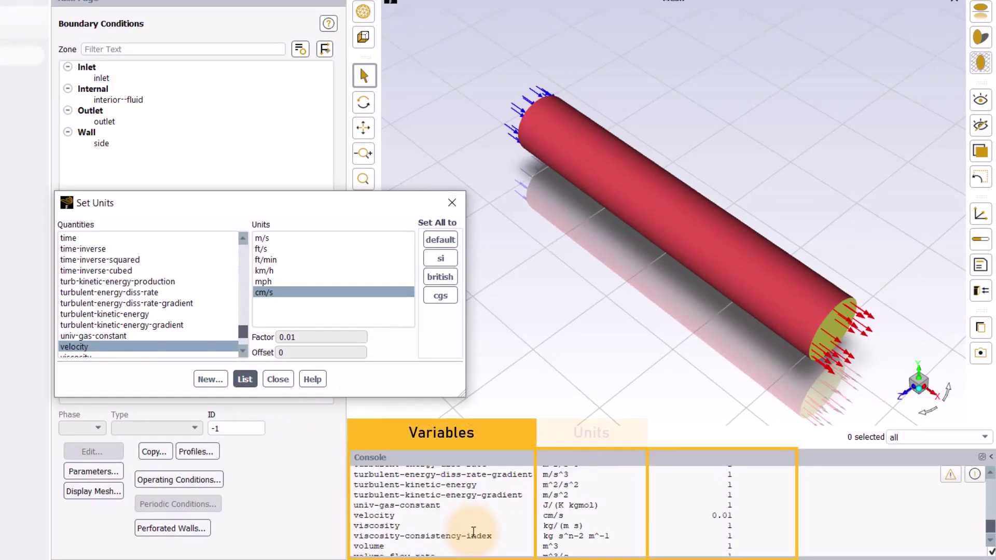
left_click(280, 380)
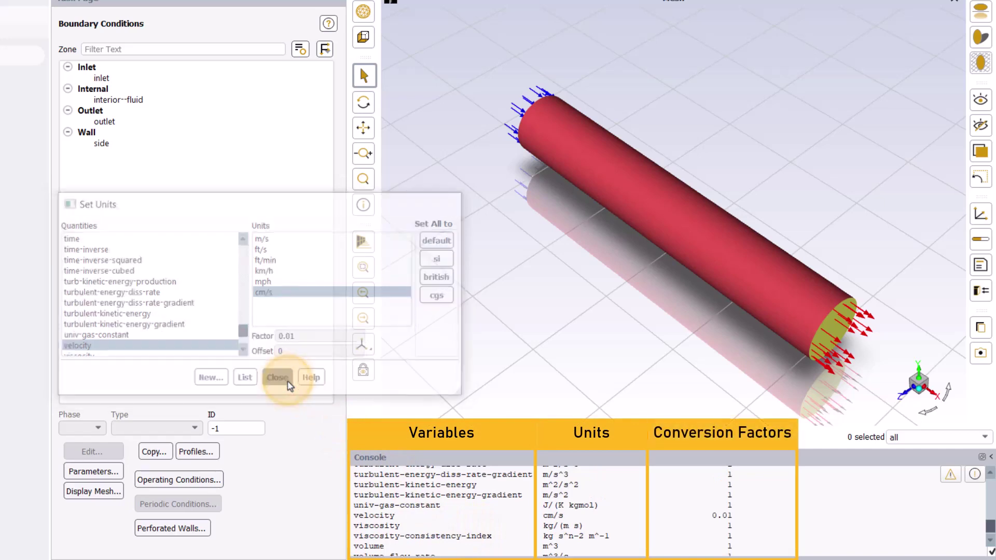
Give the inlet boundary a velocity magnitude of 10 cm/s
left_click(113, 78)
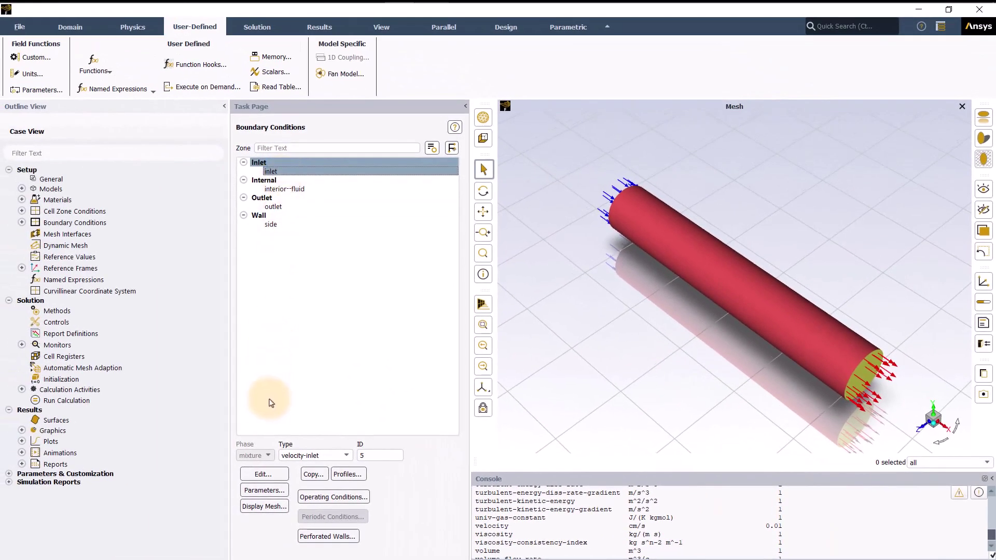
left_click(265, 474)
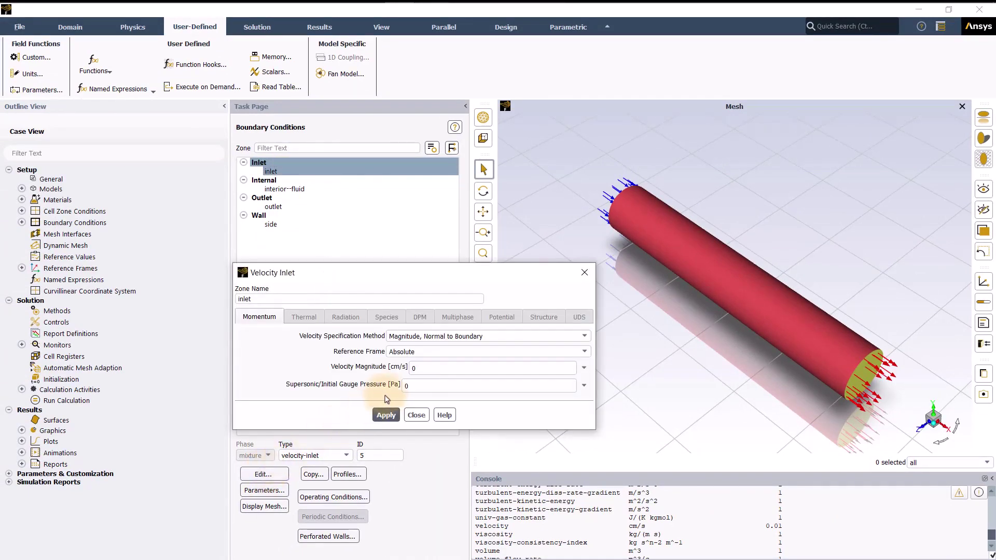
left_click(426, 369)
type("10")
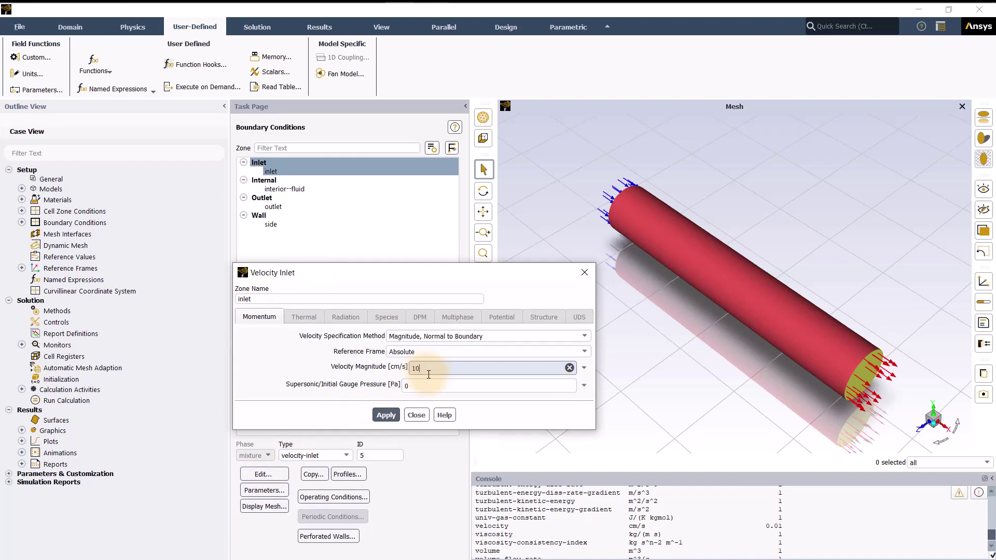
left_click(385, 415)
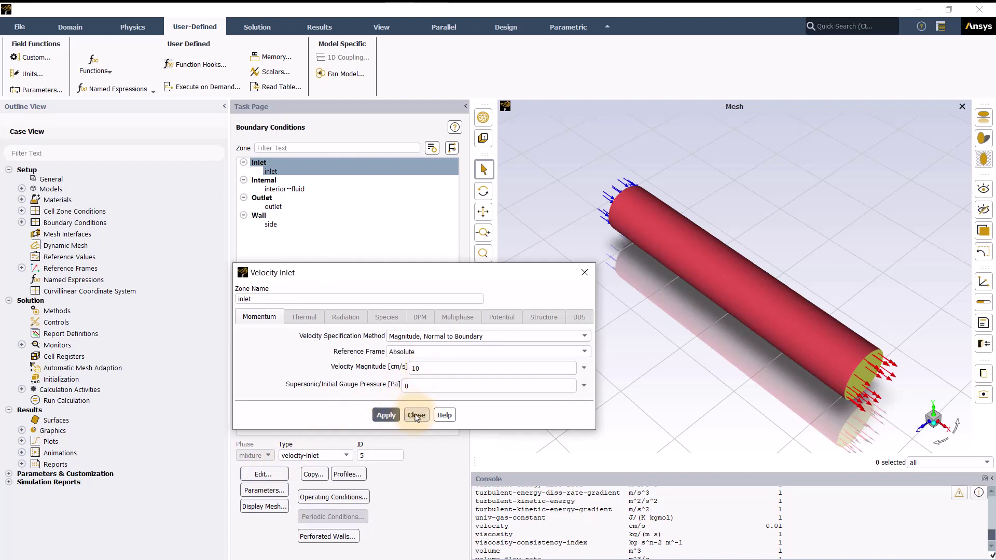
left_click(416, 415)
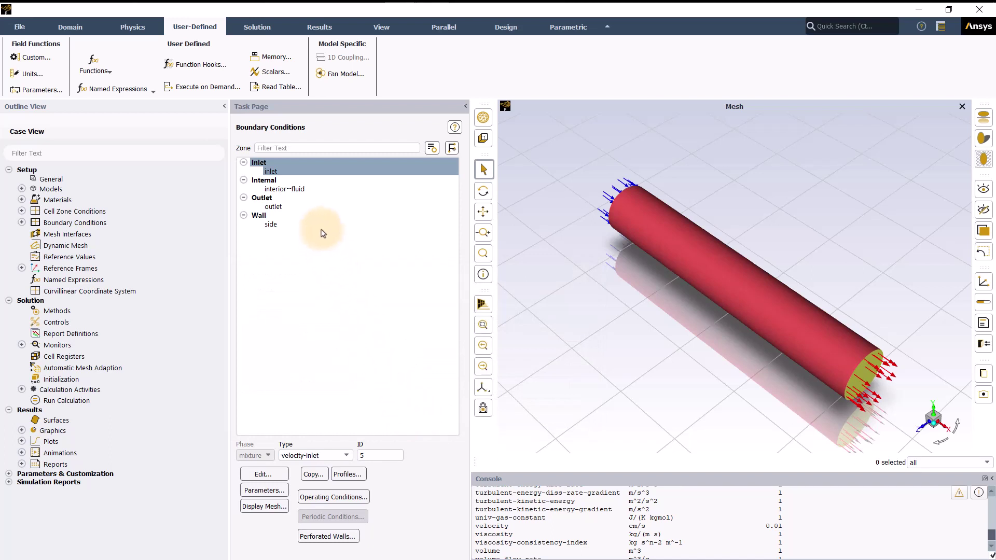
Confirm the interior--fluid, outlet (pressure-outlet) and side (wall) zone types, then go to Solution
left_click(305, 190)
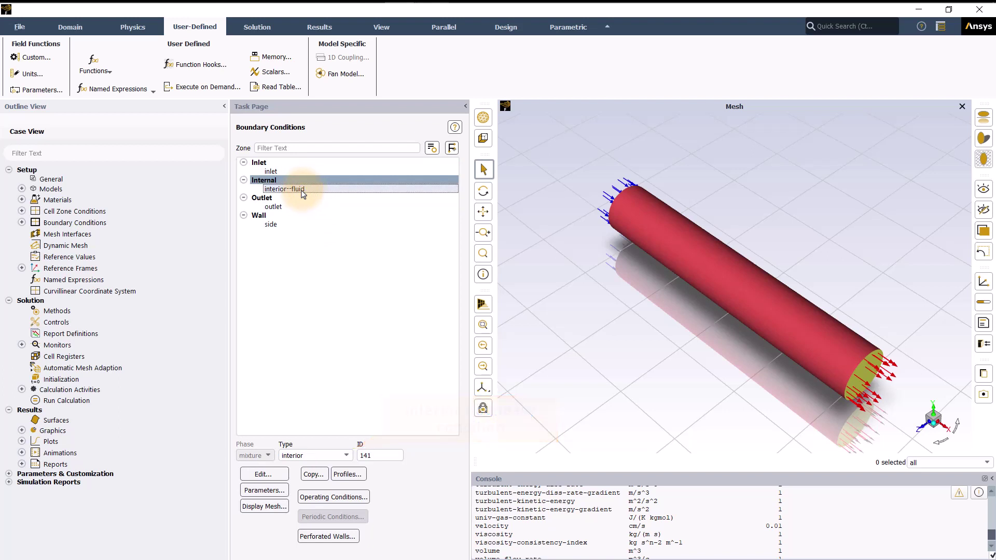
left_click(299, 208)
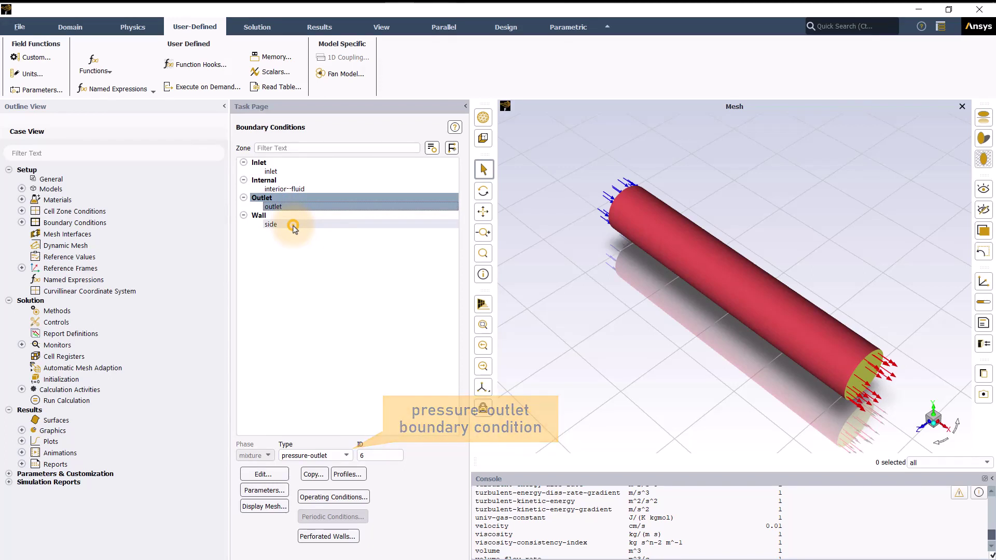
left_click(293, 226)
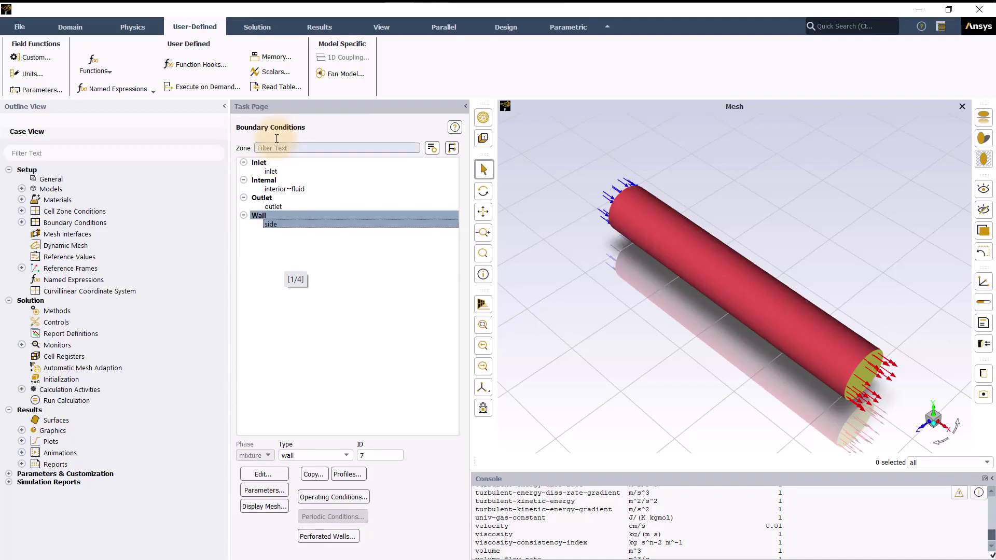
left_click(266, 28)
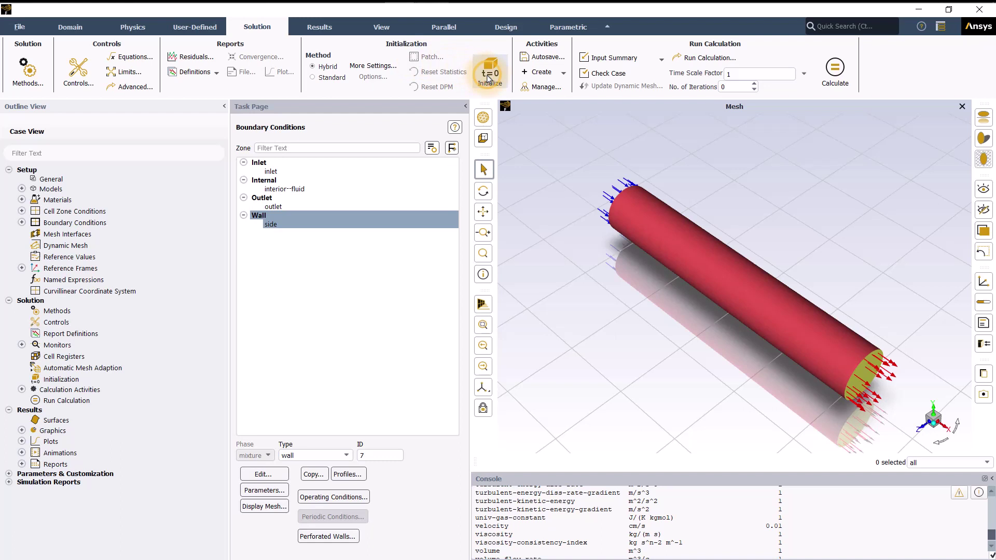
Initialize and run 100 iterations, converging at iteration 52, then return to Mesh
left_click(489, 75)
type("100")
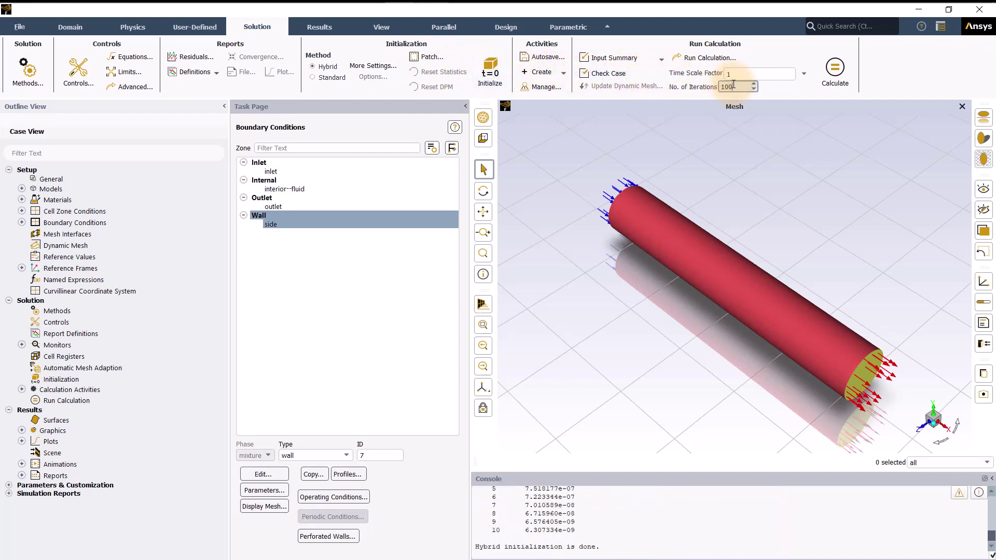
left_click(835, 77)
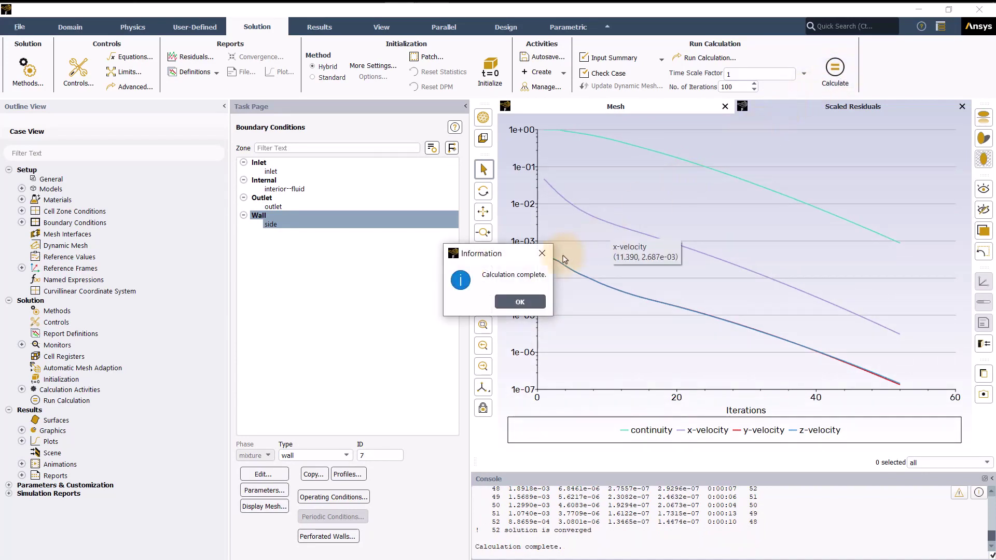
left_click(512, 302)
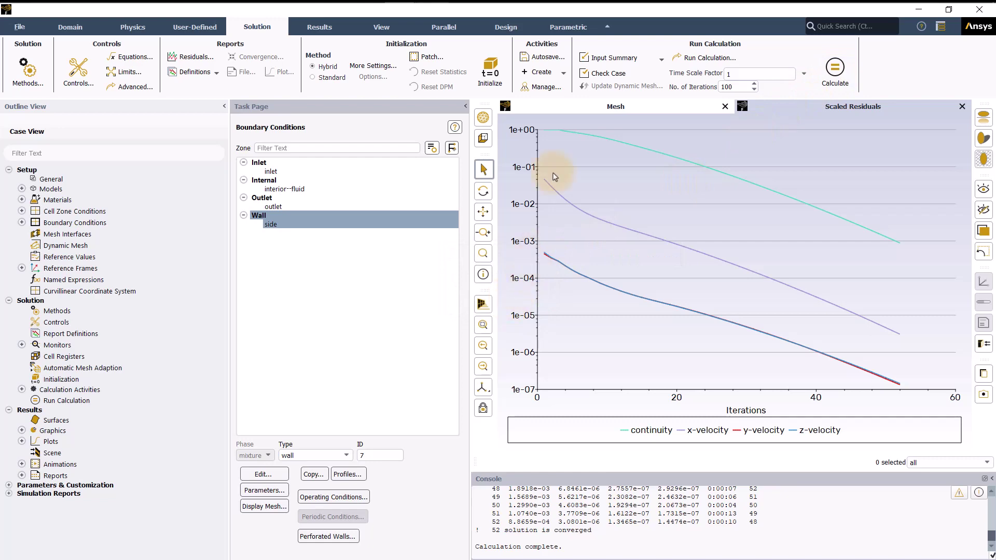
left_click(585, 113)
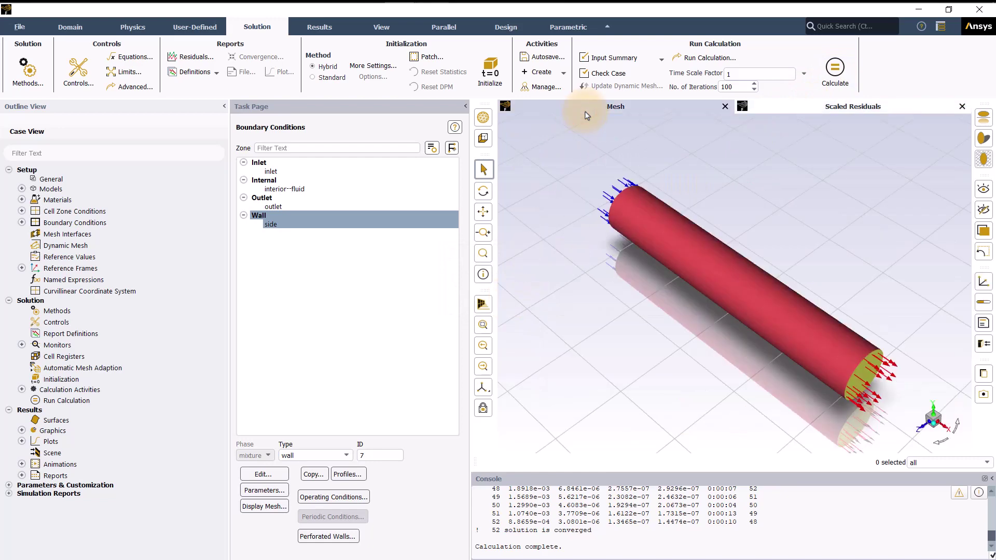
Create an xy-plane surface in XY orientation
left_click(303, 31)
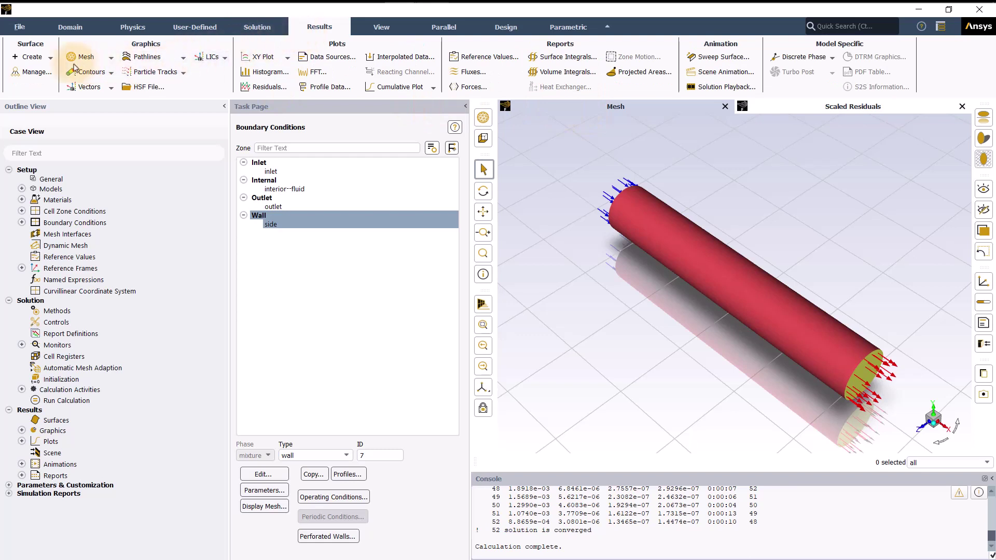
left_click(51, 61)
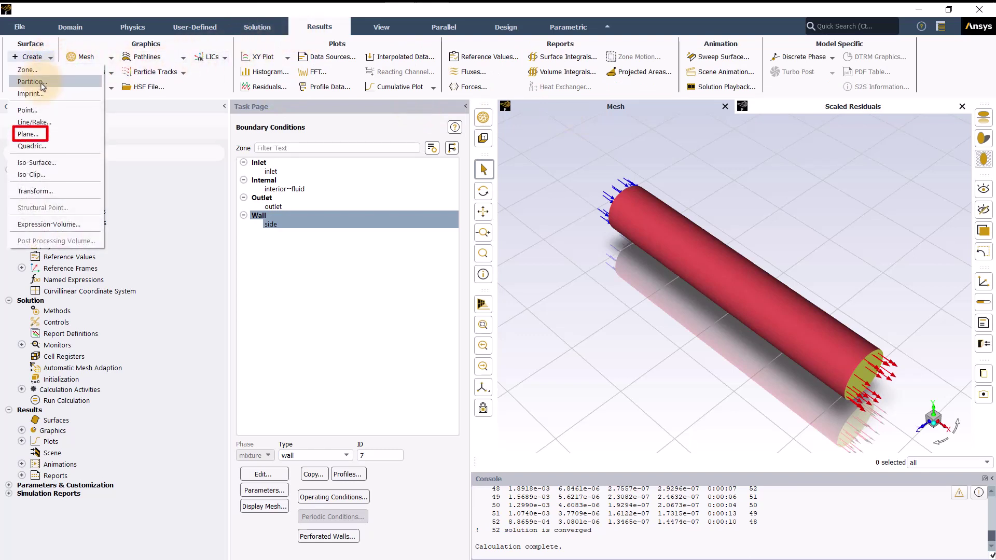
left_click(28, 134)
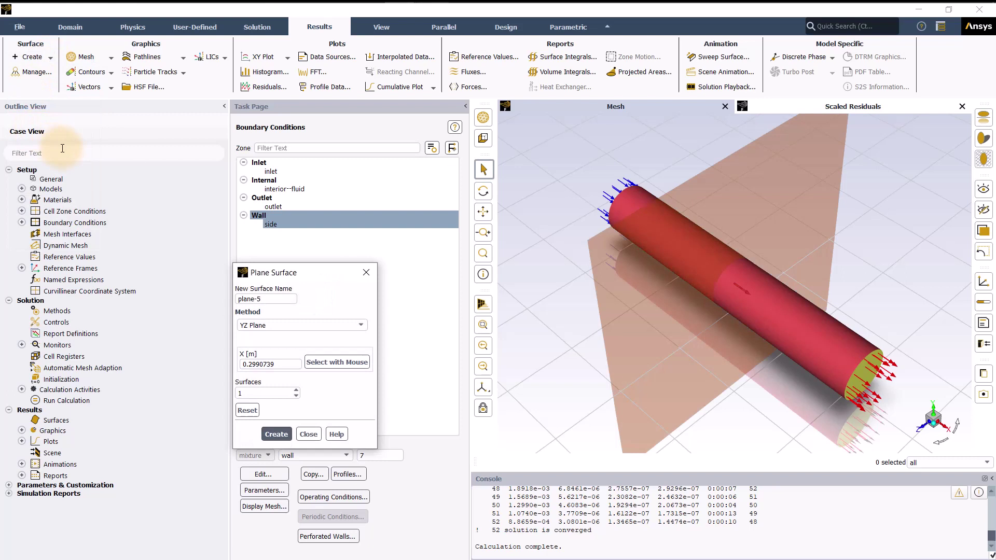
type("xy-")
left_click(282, 328)
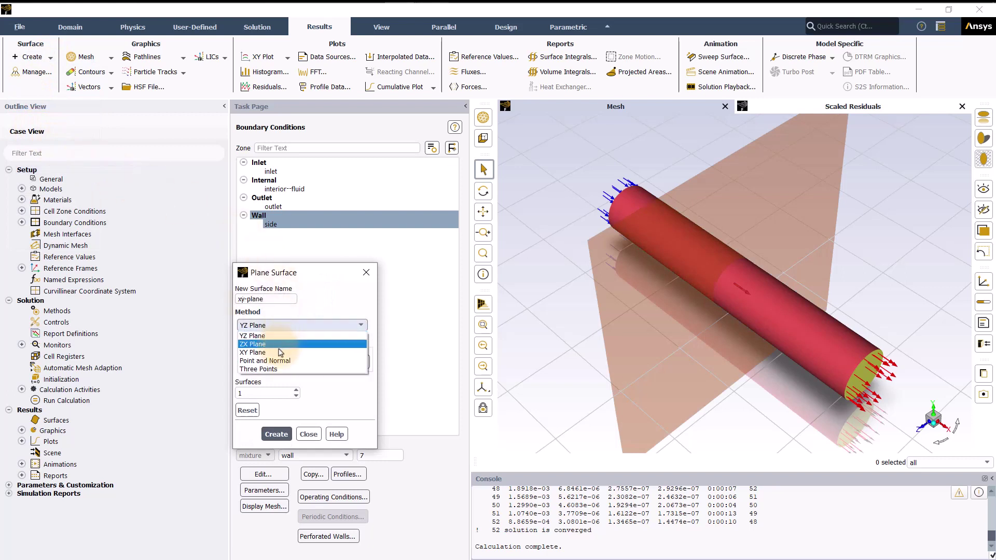
left_click(280, 353)
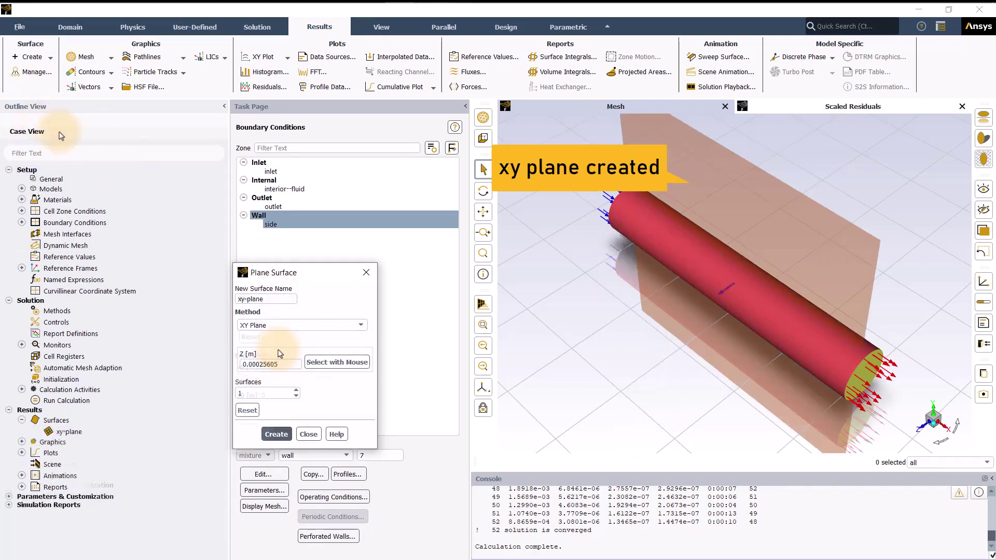
left_click(276, 433)
type("inlet-s")
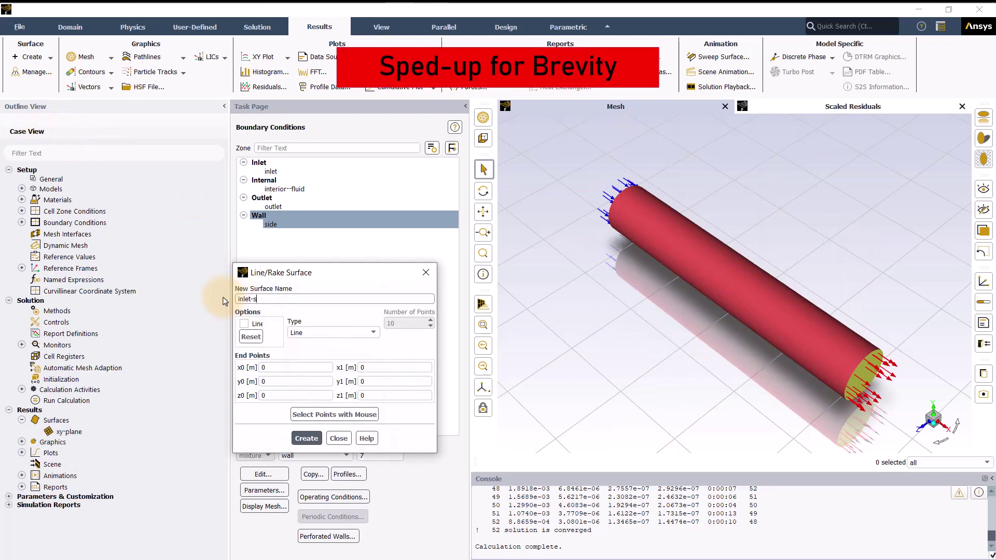
type("ample-line")
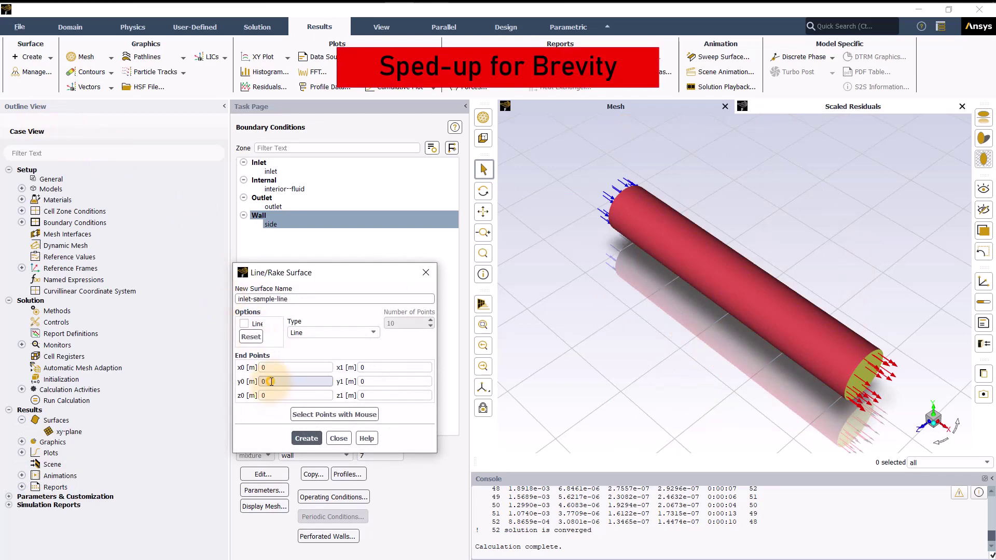
Create the inlet-sample-line and outlet-sample-line line surfaces
left_click(269, 381)
type("-0.05")
left_click(374, 382)
type("0.05")
left_click(305, 438)
triple_click(265, 299)
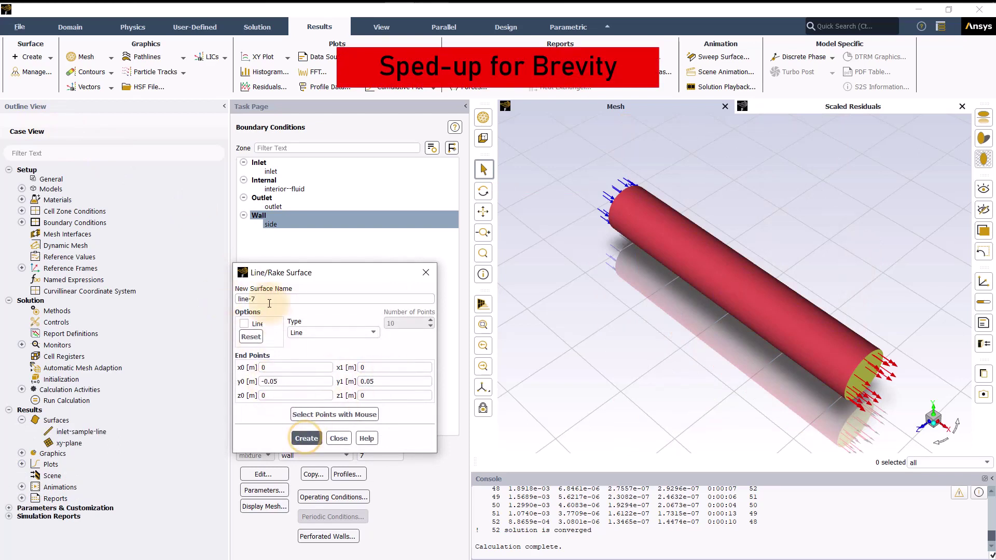
type("outlet-sample-")
left_click(280, 367)
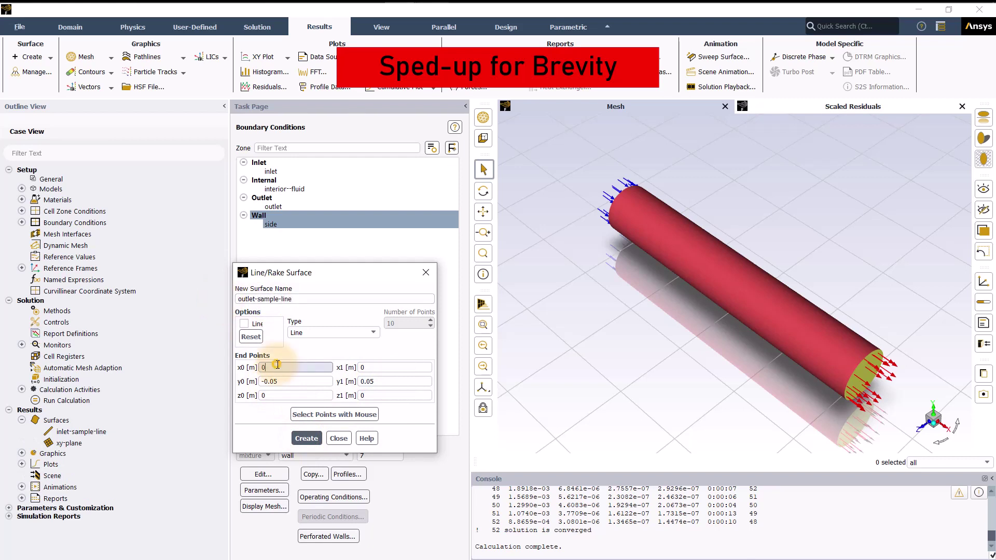
type("0.6")
left_click(366, 368)
type("0.6")
left_click(306, 438)
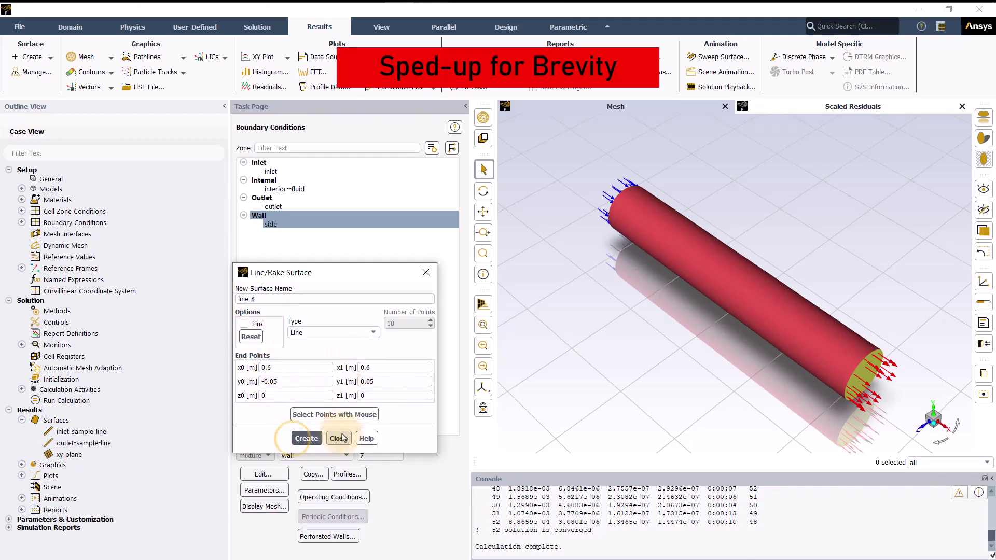
left_click(338, 438)
Display the mesh on all surfaces except side
left_click(264, 506)
left_click_drag(349, 305, 355, 350)
left_click(376, 342, "ctrl")
left_click(337, 455)
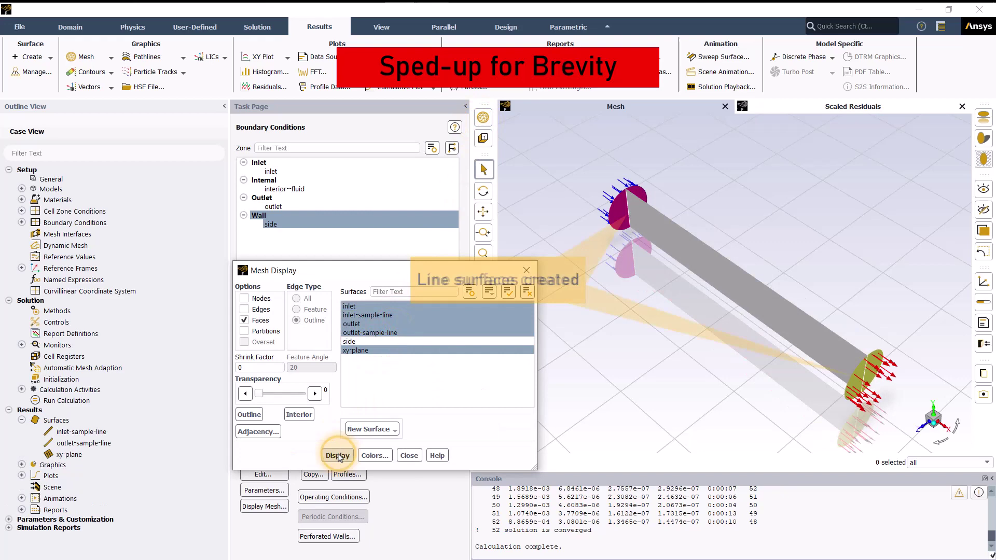
left_click(408, 455)
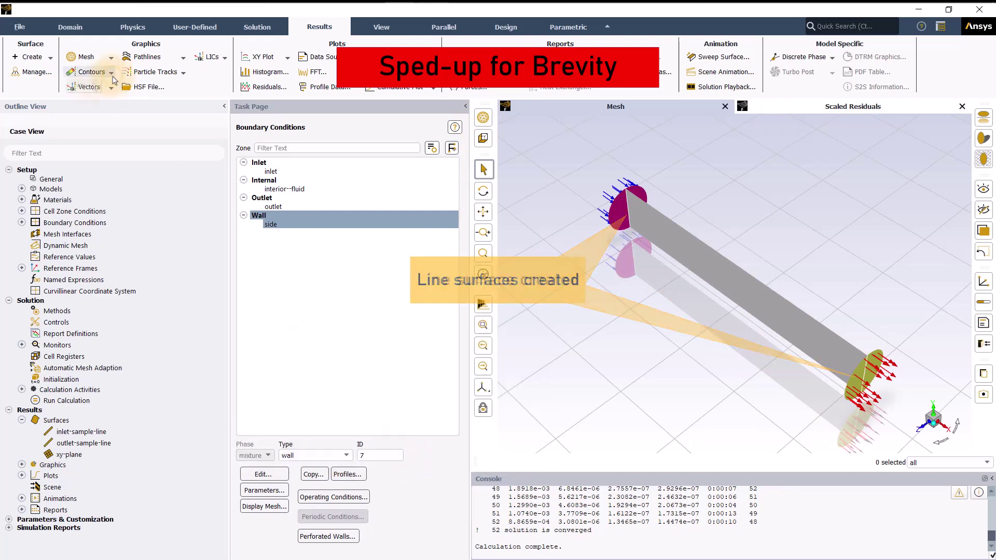
Save and display a Velocity Magnitude contour named velocity on the xy-plane
left_click(87, 72)
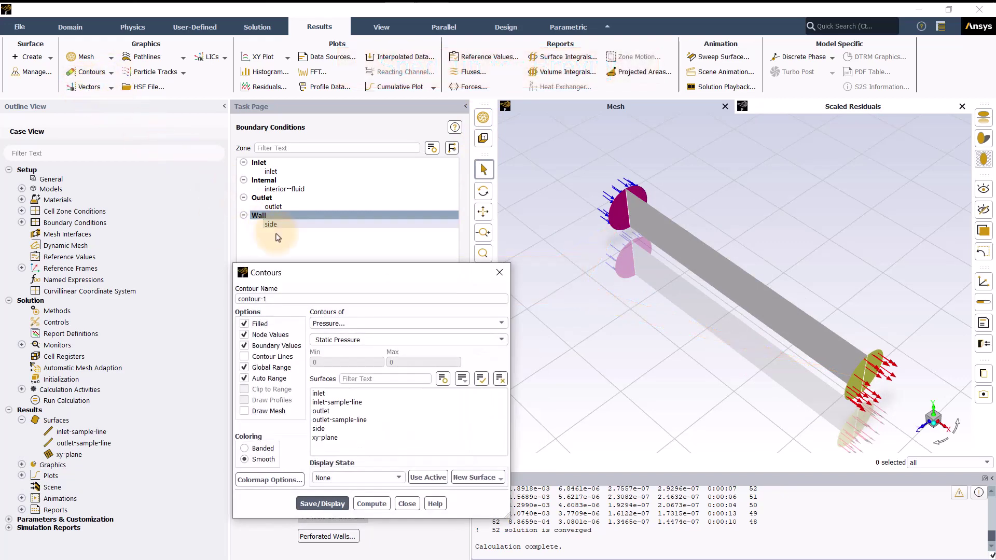
triple_click(332, 299)
type("velocity")
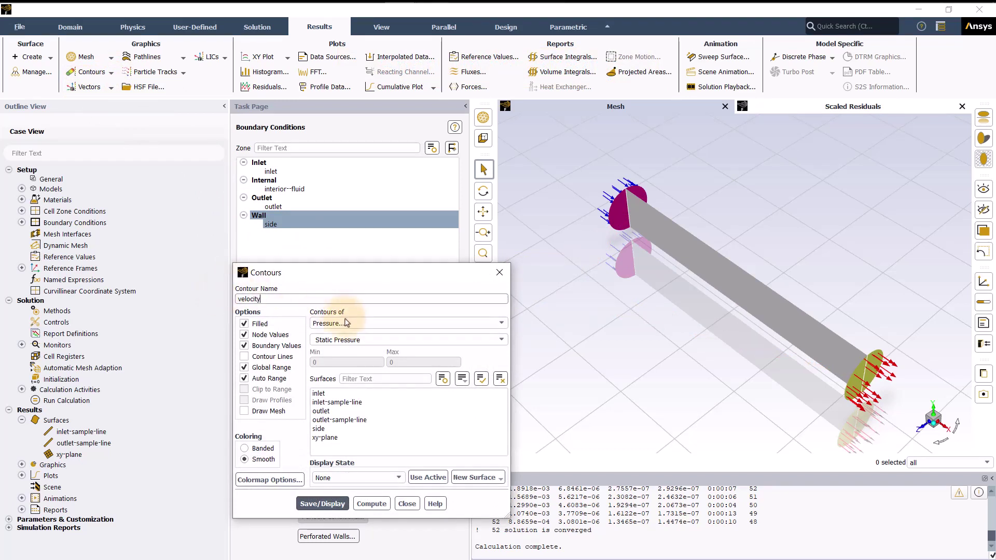
left_click(334, 323)
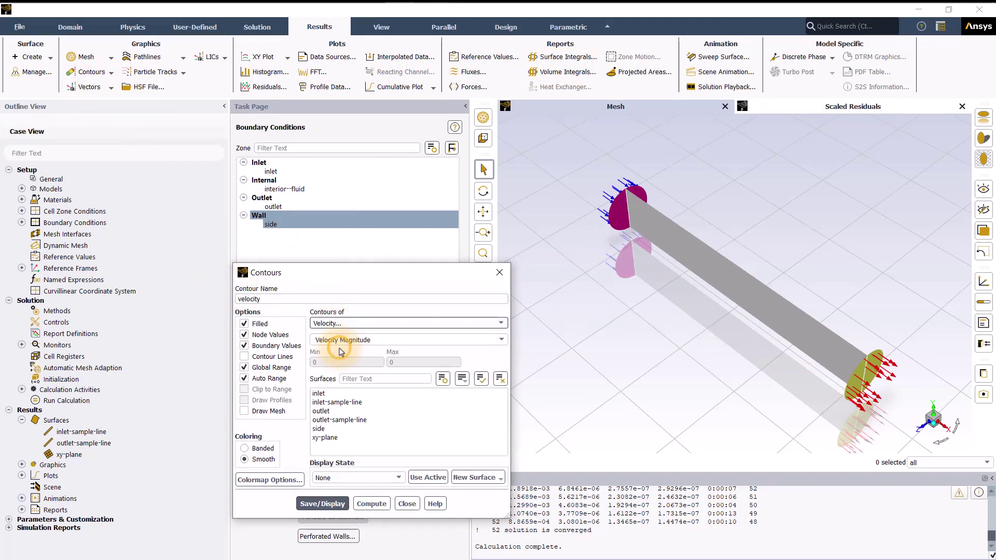
left_click(326, 437)
left_click(322, 504)
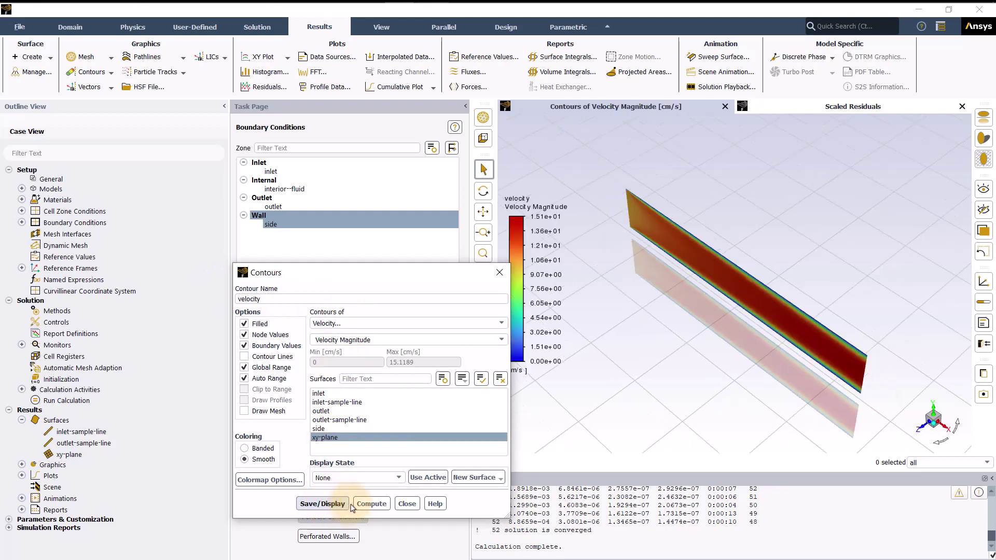
left_click(407, 504)
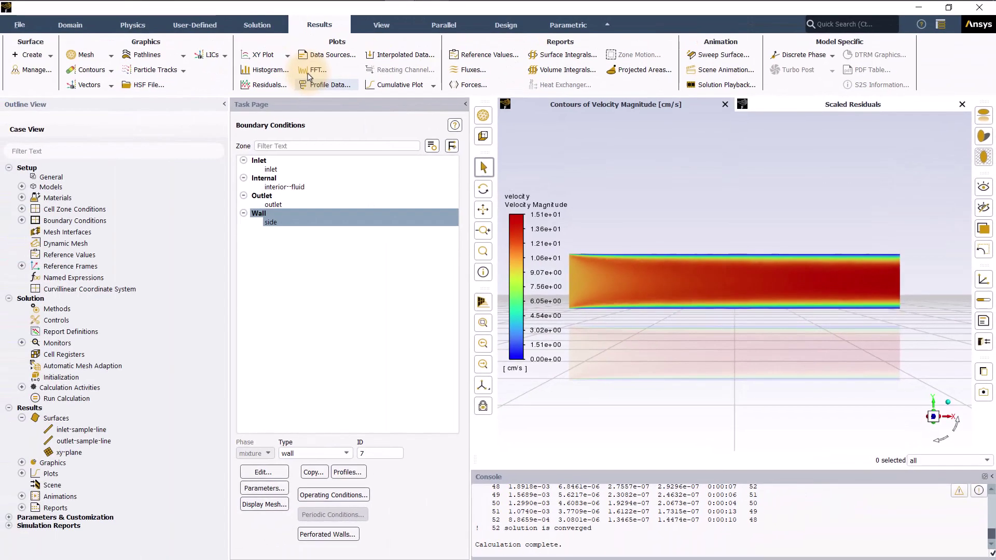
Create an XY plot of Velocity Magnitude along inlet-sample-line and outlet-sample-line
left_click(265, 54)
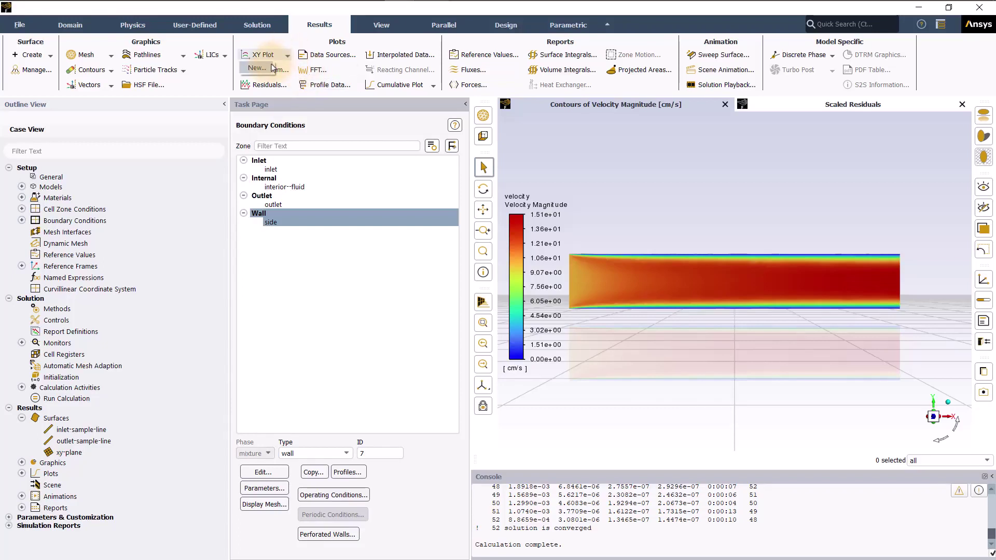
left_click(272, 69)
left_click(483, 321)
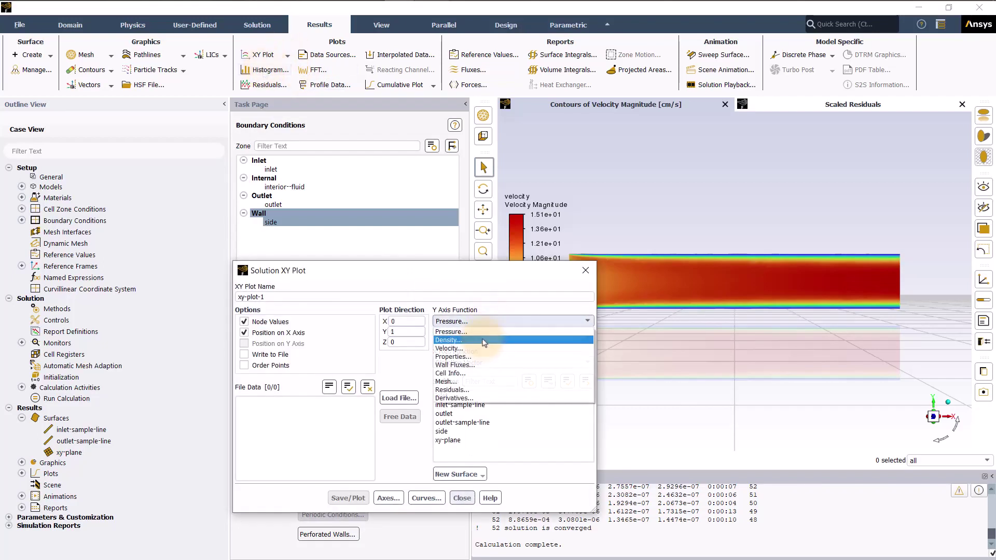
left_click(480, 349)
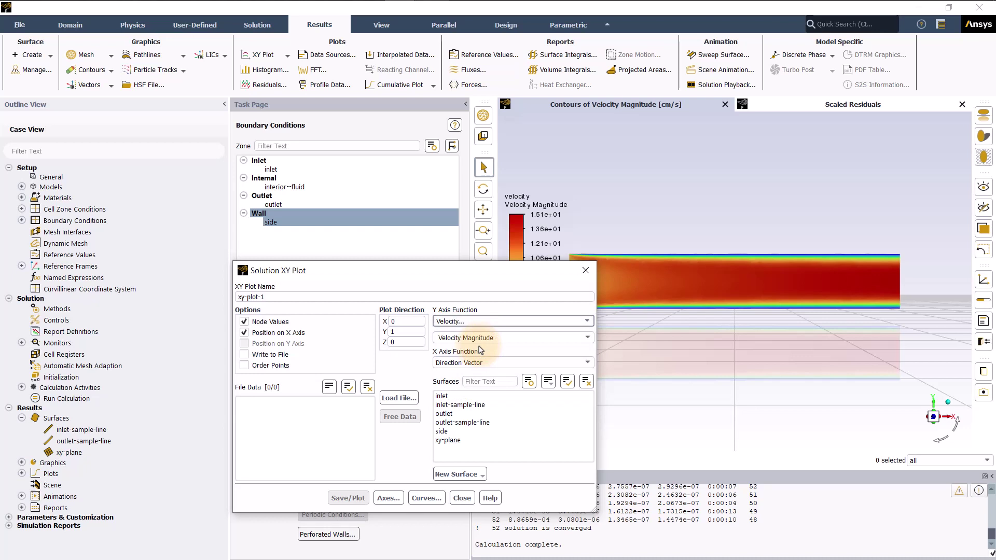
left_click(468, 405)
left_click(473, 422)
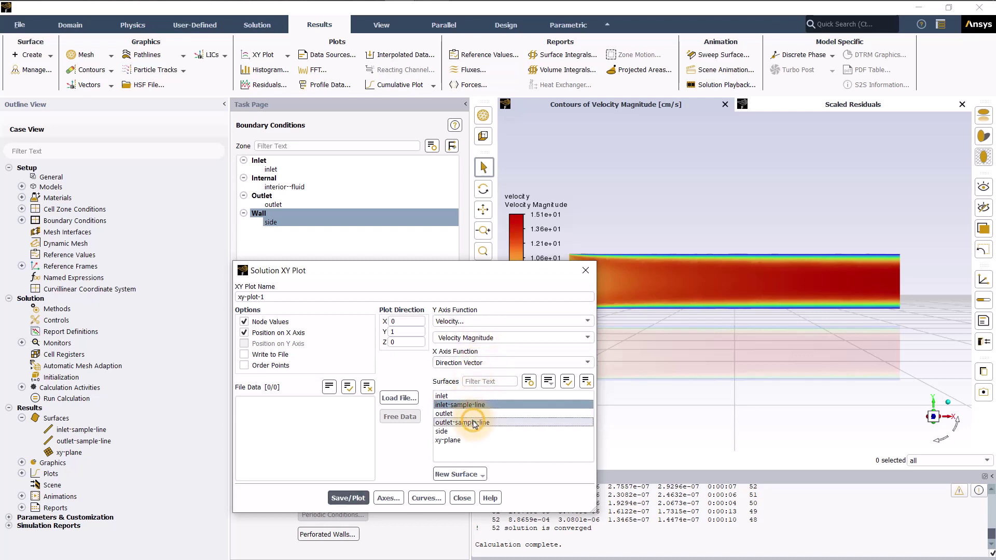
left_click(343, 499)
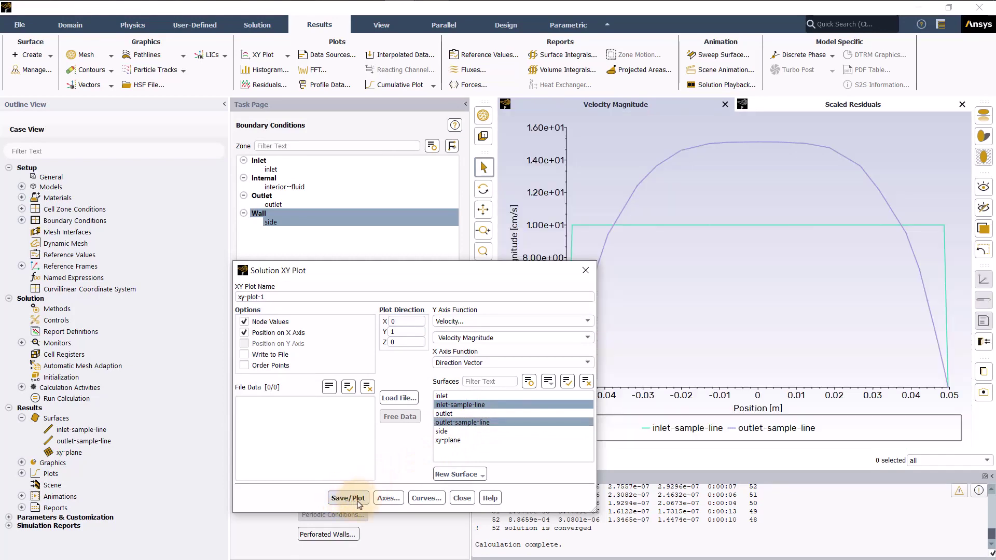
left_click(460, 502)
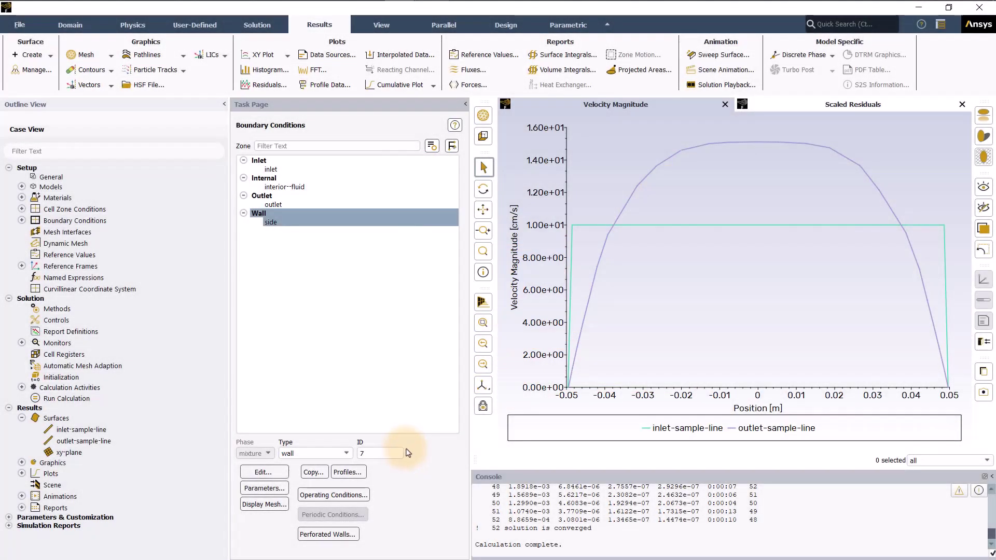
Write the case and data to pipe_flow.cas.h5
left_click(31, 26)
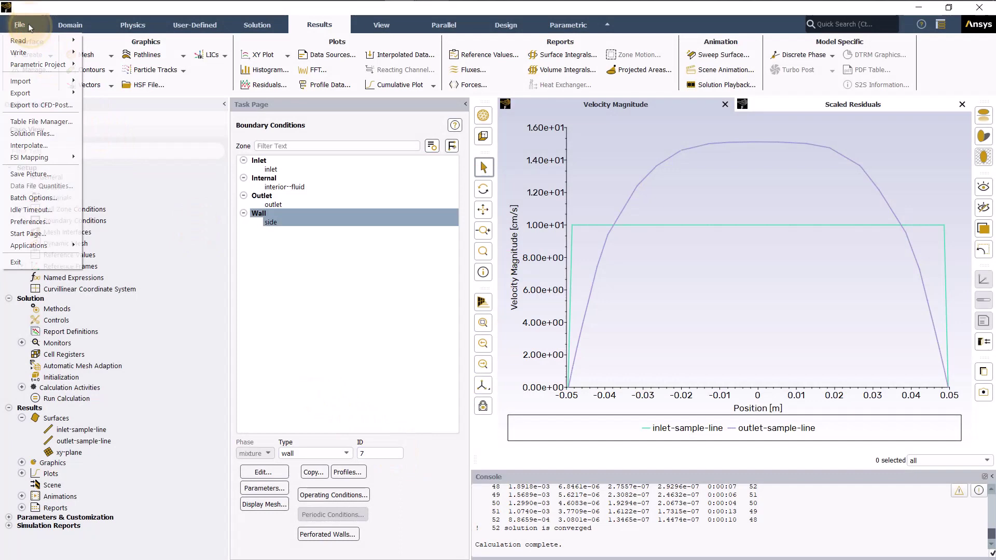
mouse_move(19, 53)
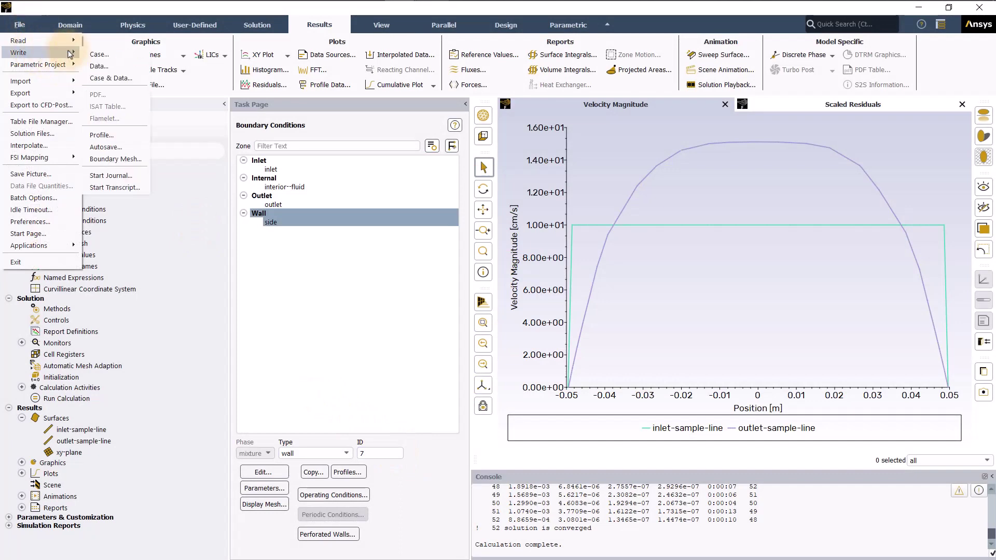
left_click(106, 78)
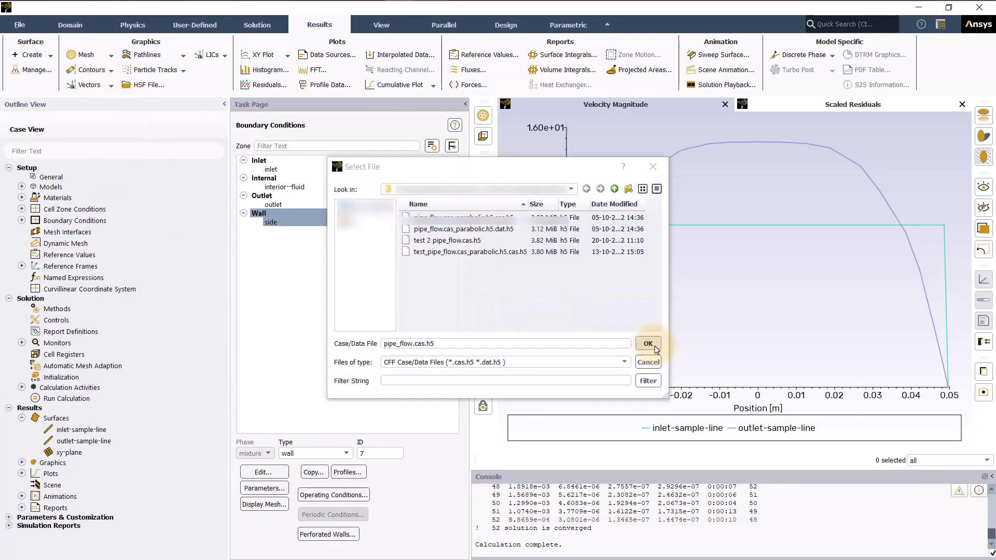
left_click(652, 348)
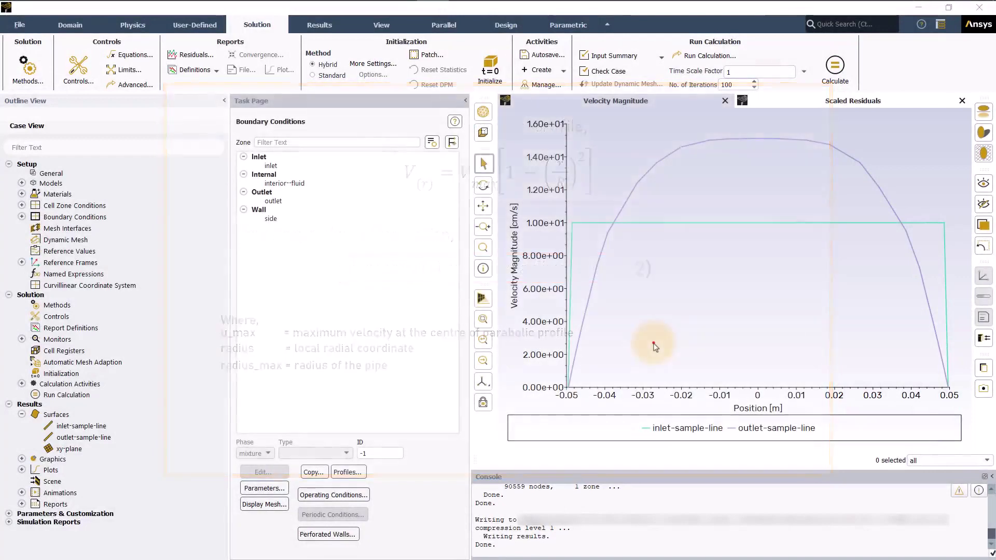
Create named expression u_max = 10[cm/s], described as the maximum inlet profile velocity
right_click(119, 272)
left_click(160, 279)
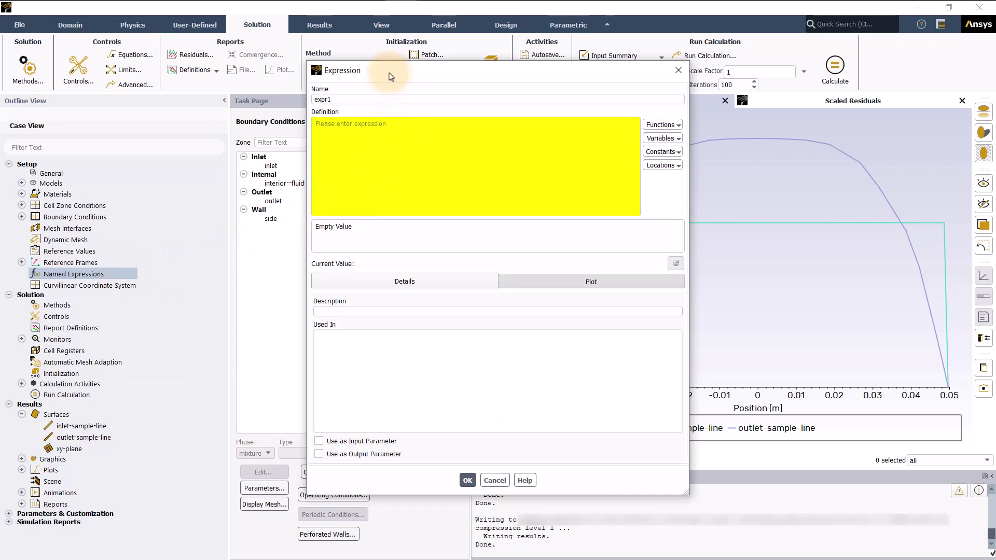
left_click_drag(354, 99, 288, 105)
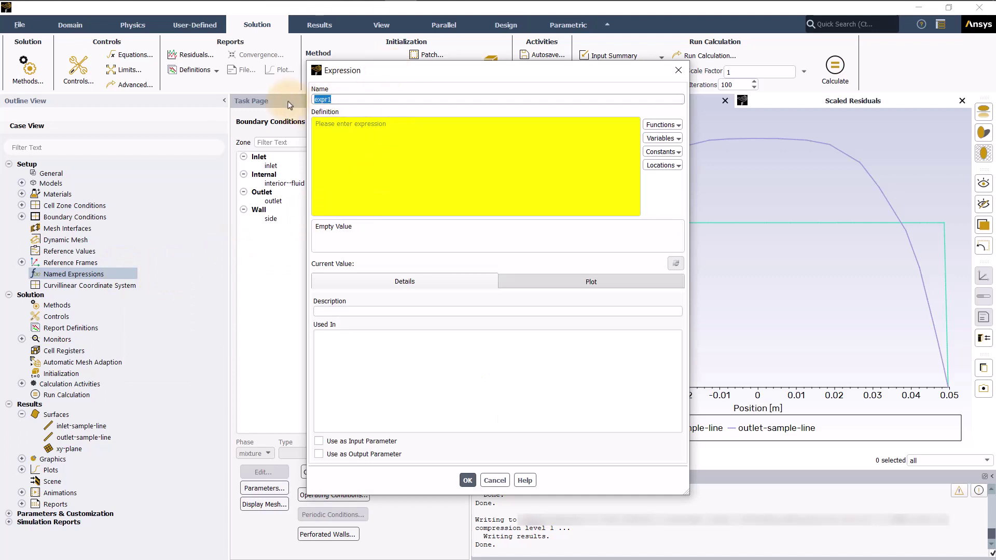
type("u_ma")
type("x")
left_click(322, 127)
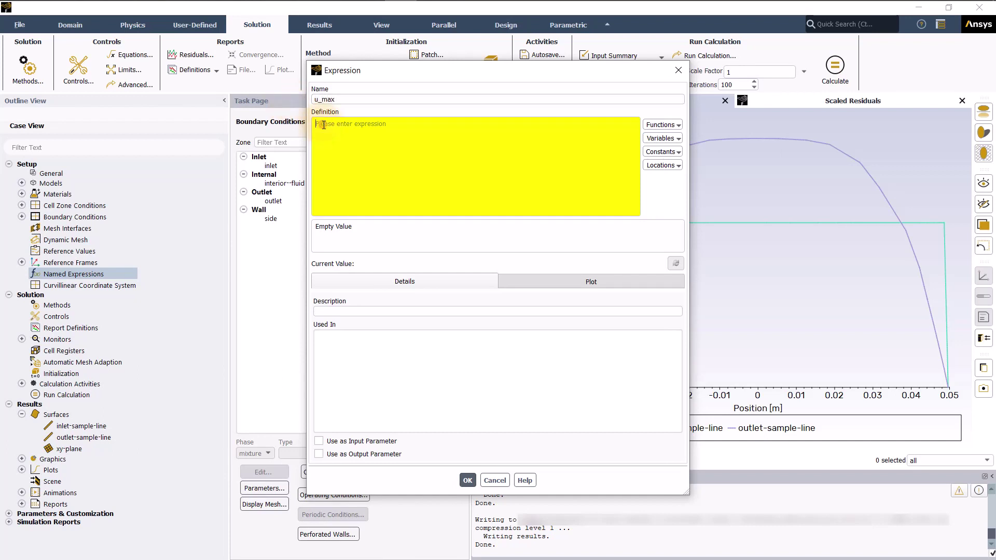
type("10")
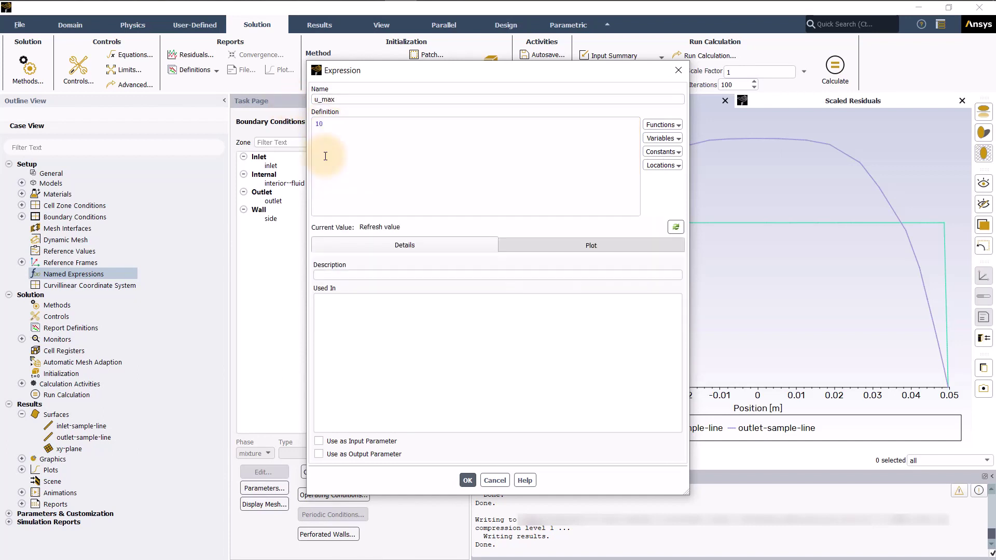
type("[cm/s")
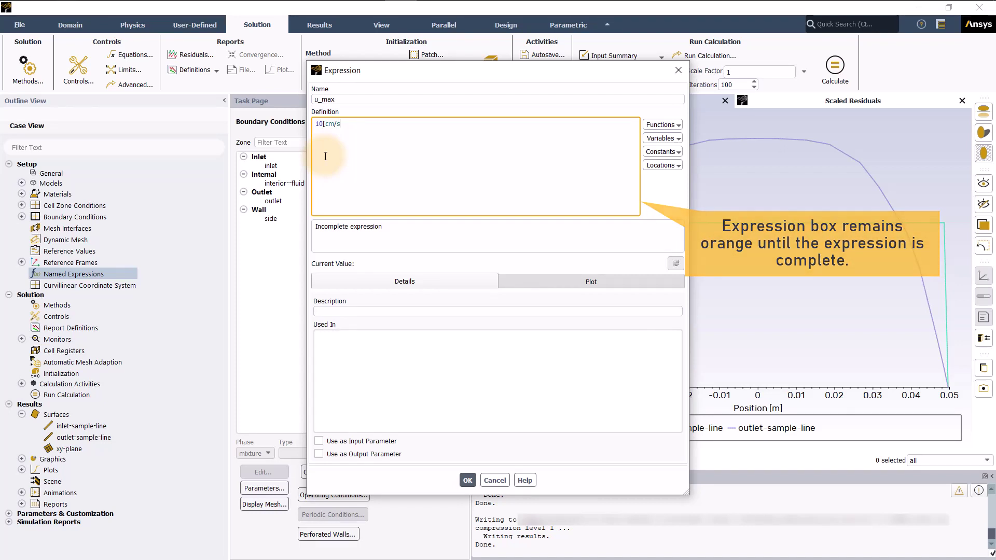
type("]")
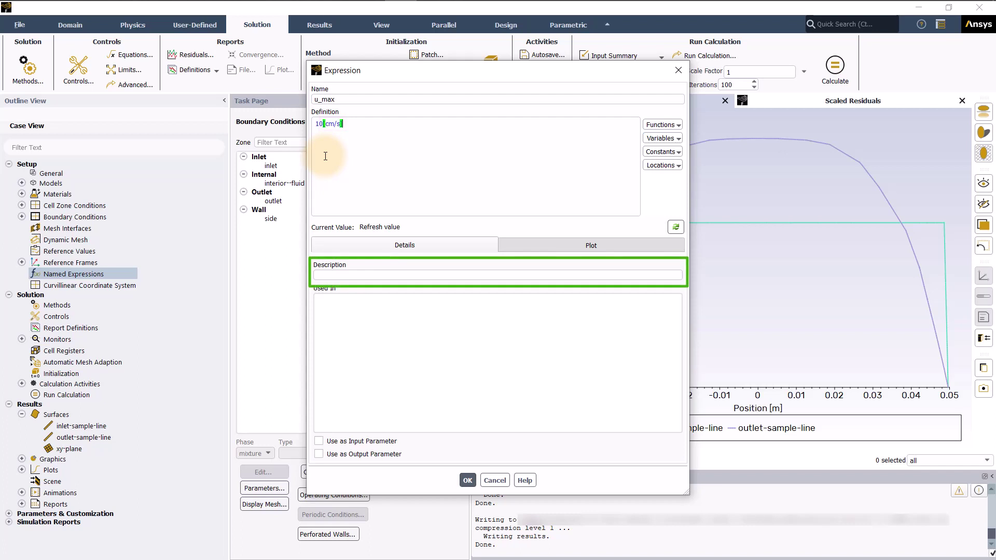
left_click(336, 274)
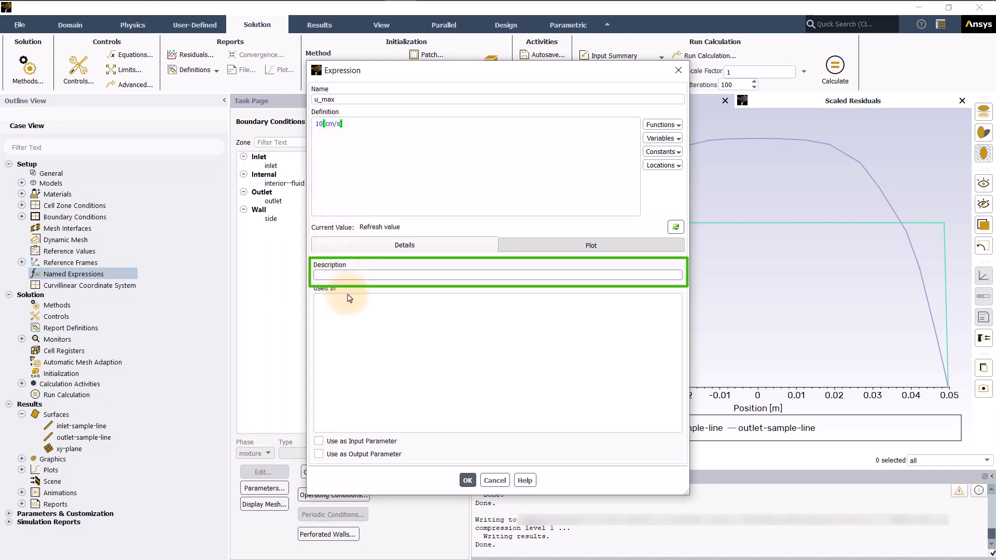
type("Maximum velocity inlet profile")
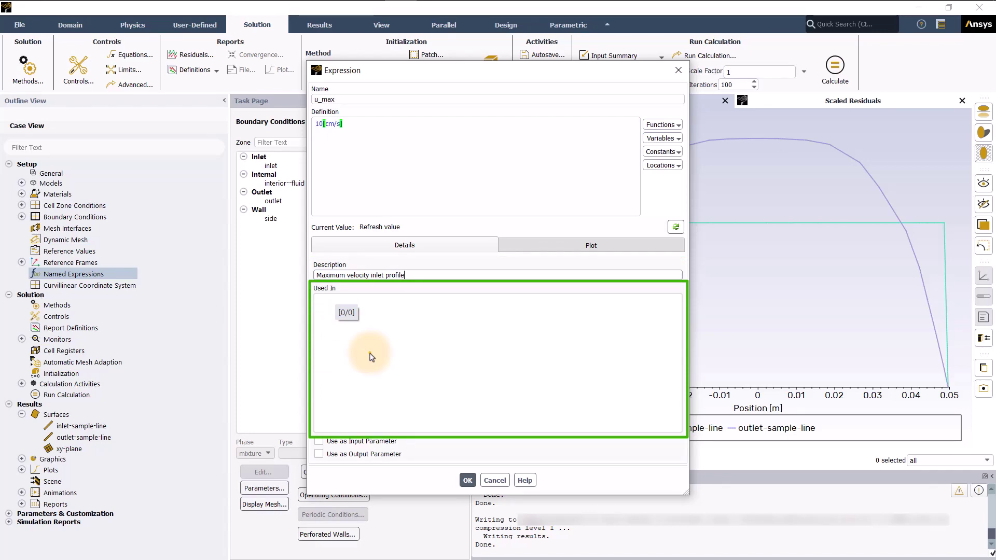
left_click(466, 481)
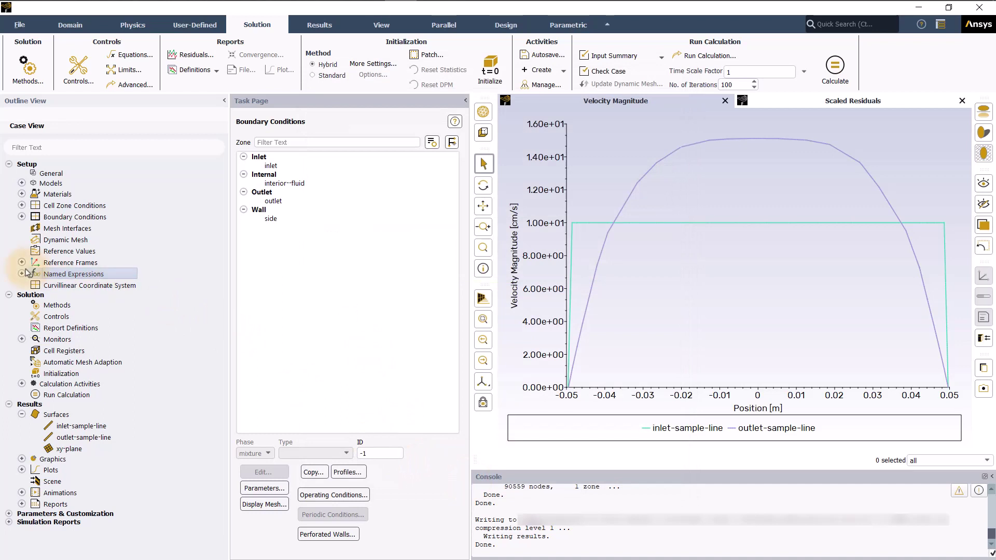
Start a new expression radius_max defined as sqrt(Area())
left_click(22, 274)
right_click(114, 273)
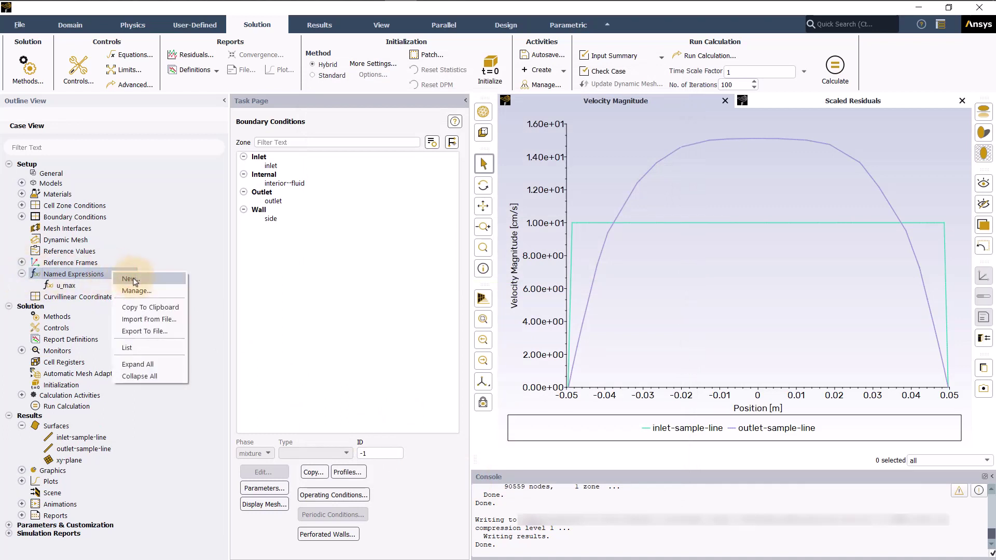
left_click(129, 279)
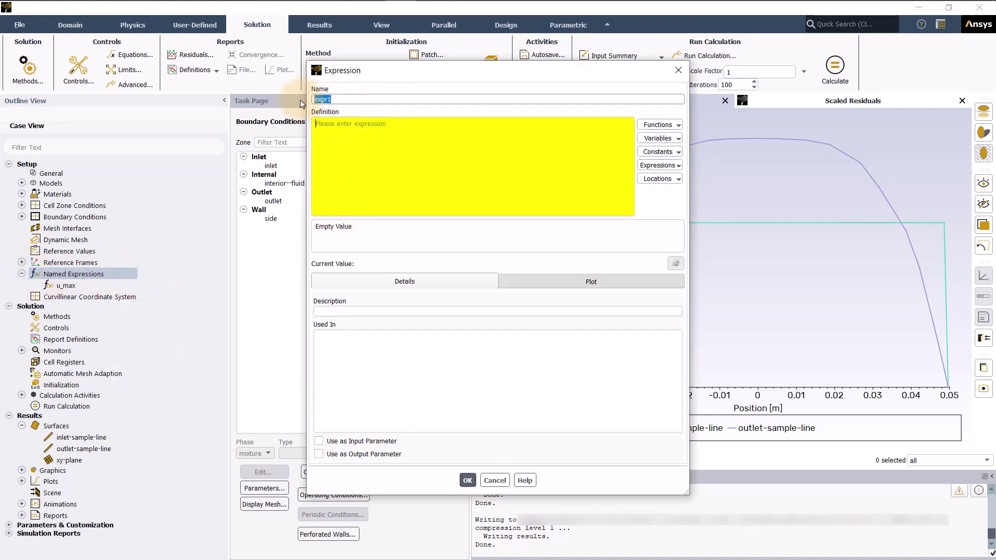
type("radius_max")
left_click(331, 132)
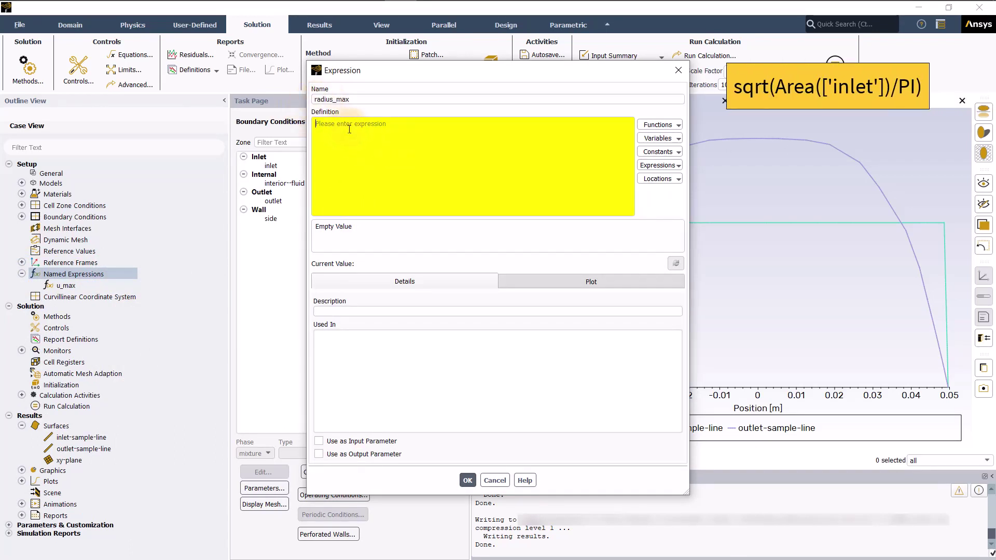
left_click(674, 126)
mouse_move(663, 164)
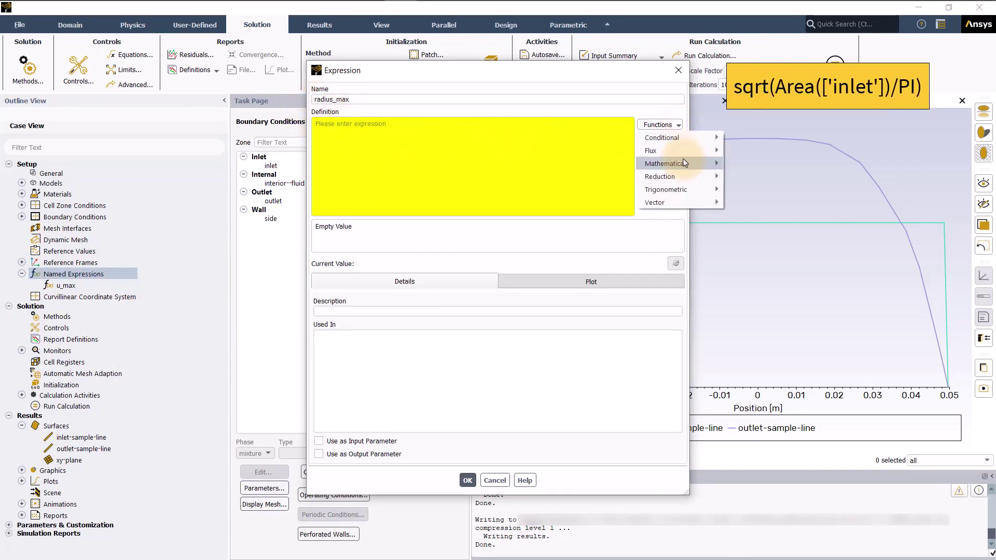
left_click(746, 345)
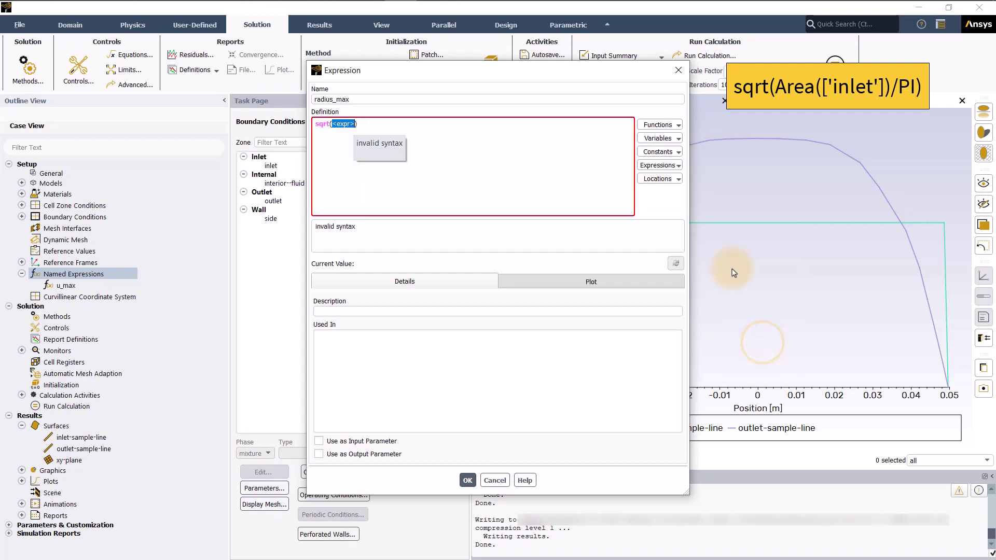
left_click(656, 125)
mouse_move(660, 177)
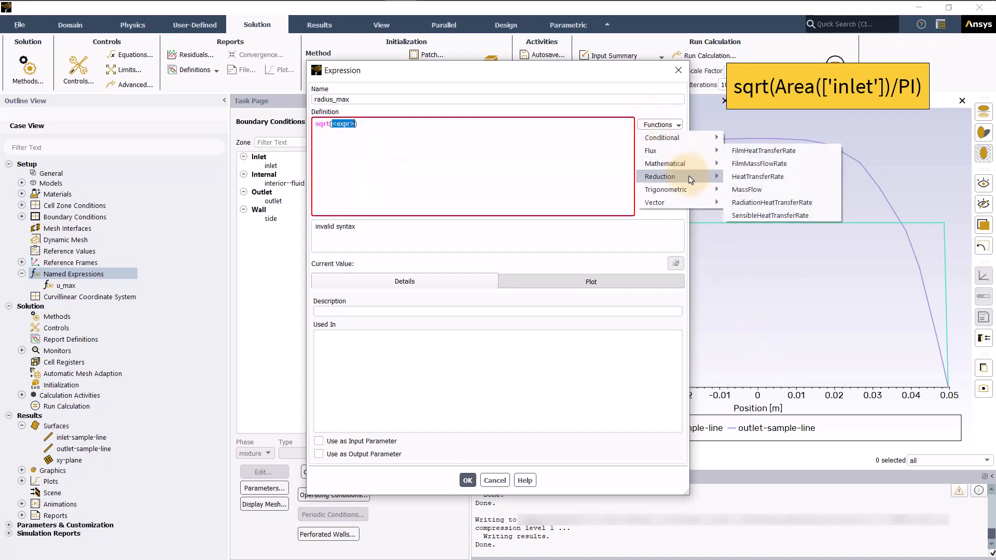
left_click(757, 178)
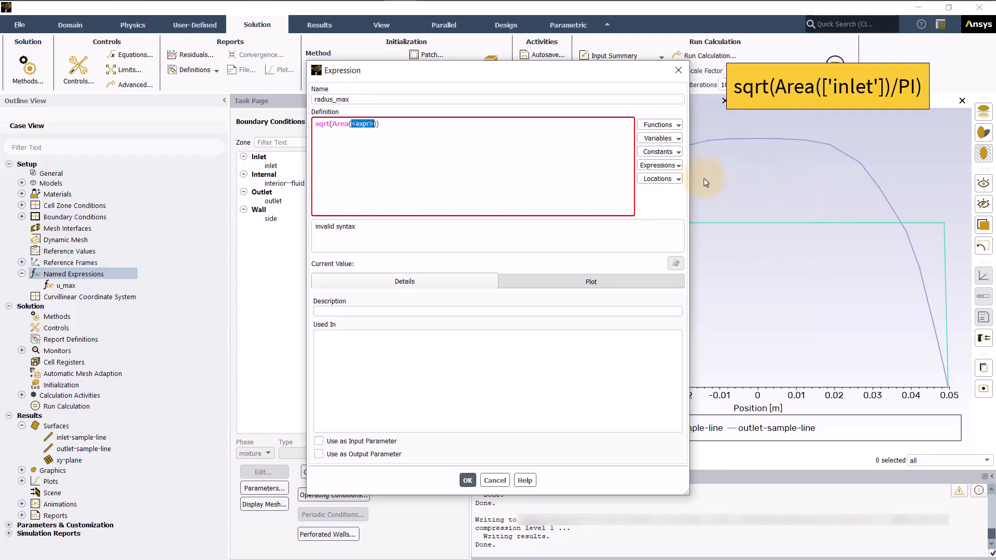
Set the Area location to inlet, append /PI, and save radius_max
left_click(679, 181)
left_click(679, 189)
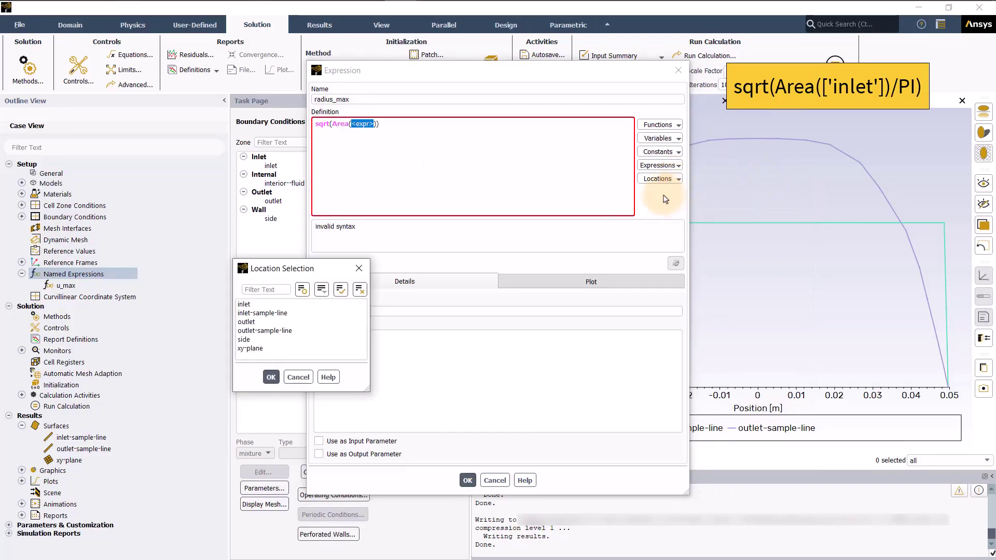
left_click(258, 304)
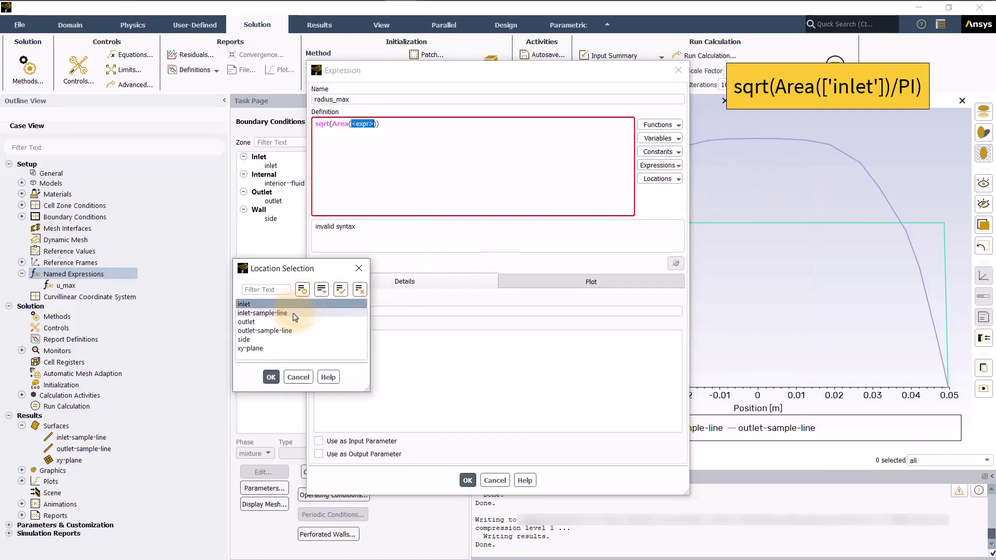
left_click(272, 377)
left_click(354, 124)
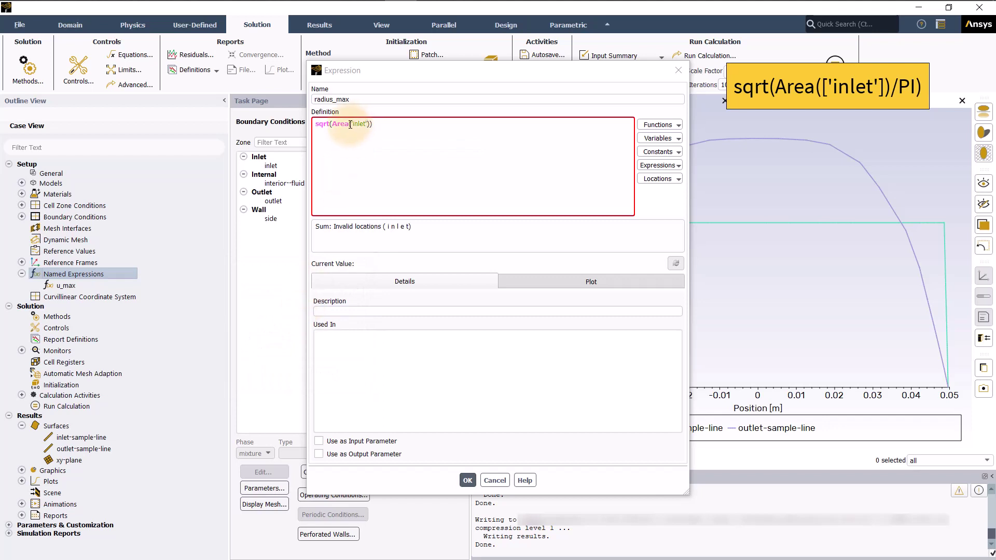
type("[")
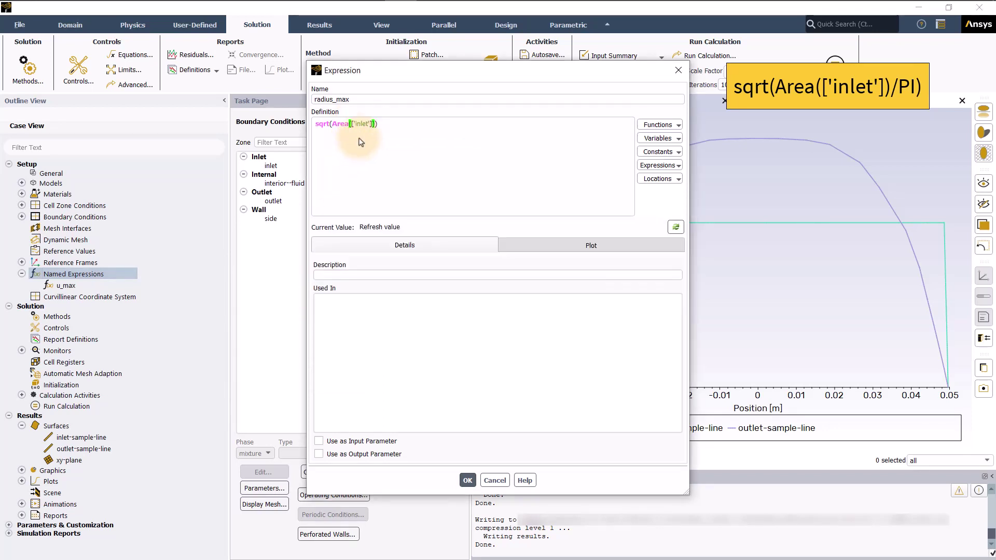
type("/")
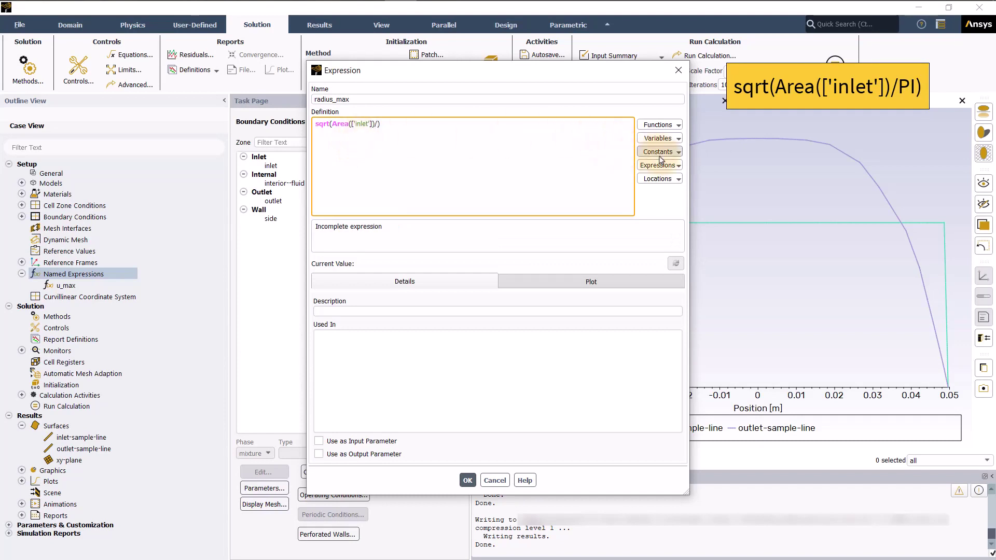
left_click(657, 151)
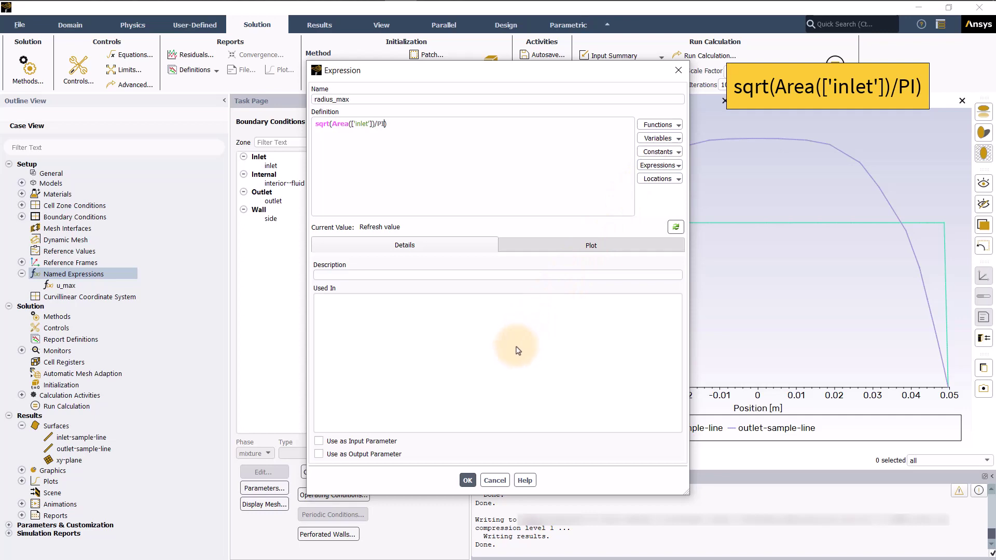
left_click(467, 479)
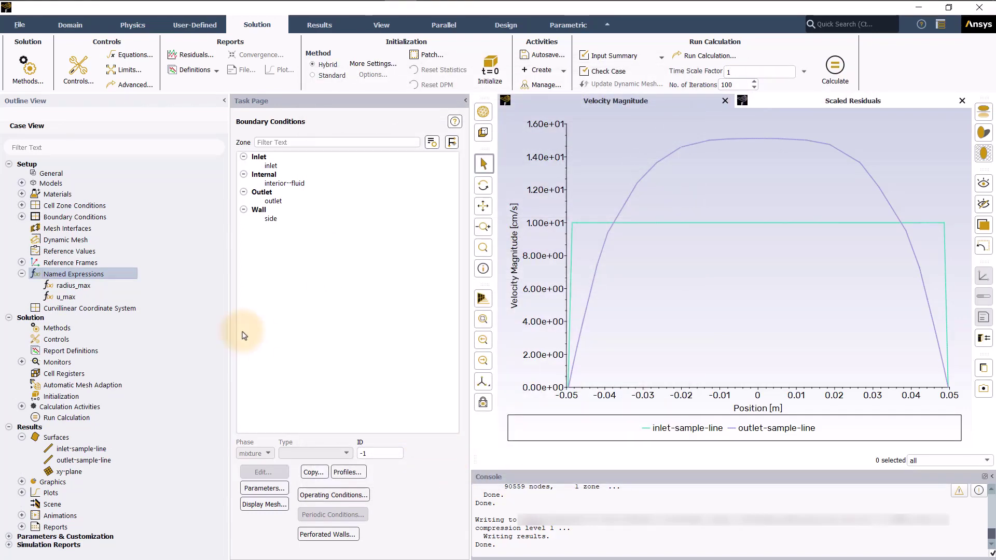
Compute the radius_max expression (0.049572153 m), then start another named expression
left_click(104, 292)
right_click(104, 292)
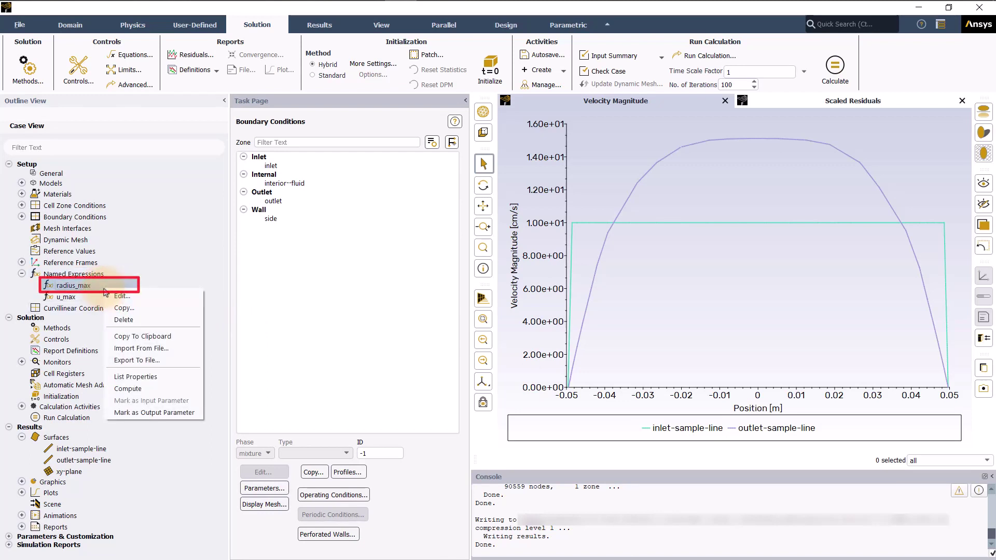
left_click(142, 388)
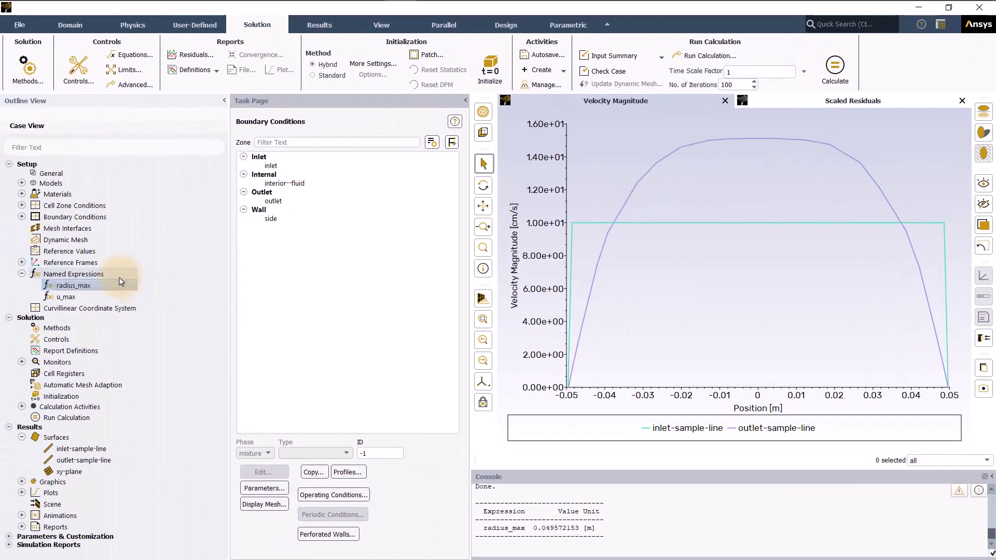
right_click(128, 275)
Name the new expression 'radius' and define it as sqrt(y^2+z^2)
left_click(159, 287)
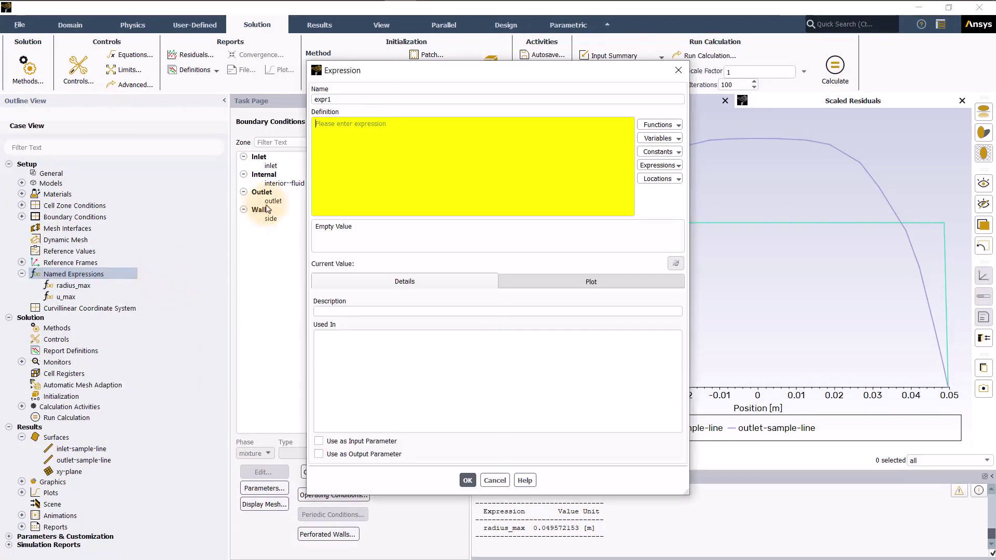
left_click_drag(337, 100, 296, 99)
type("ra")
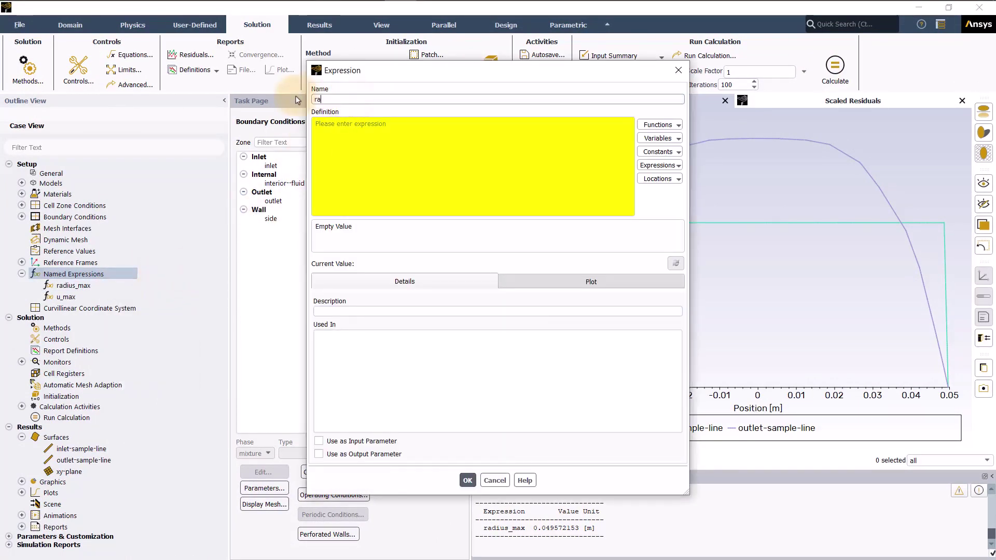
type("dius")
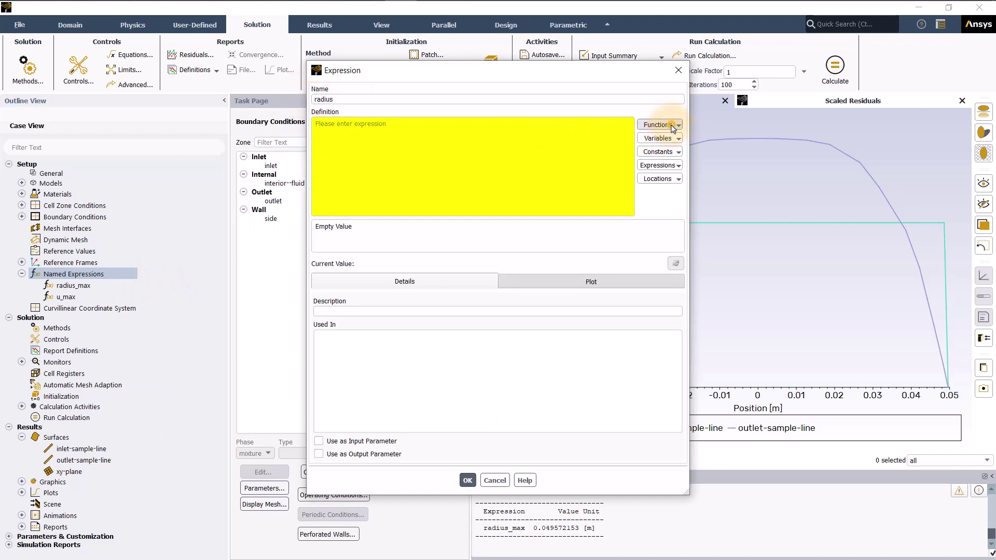
left_click(662, 125)
mouse_move(665, 164)
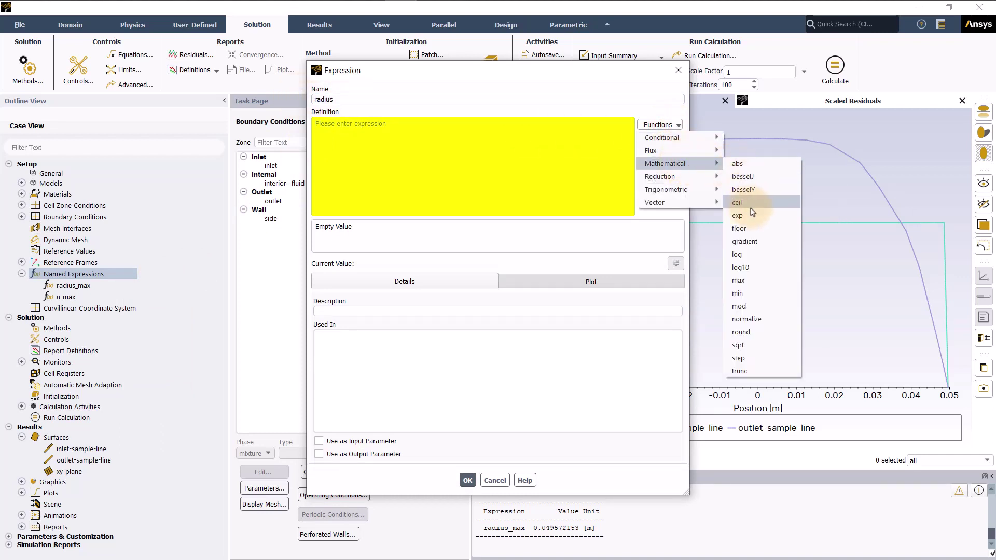
left_click(755, 349)
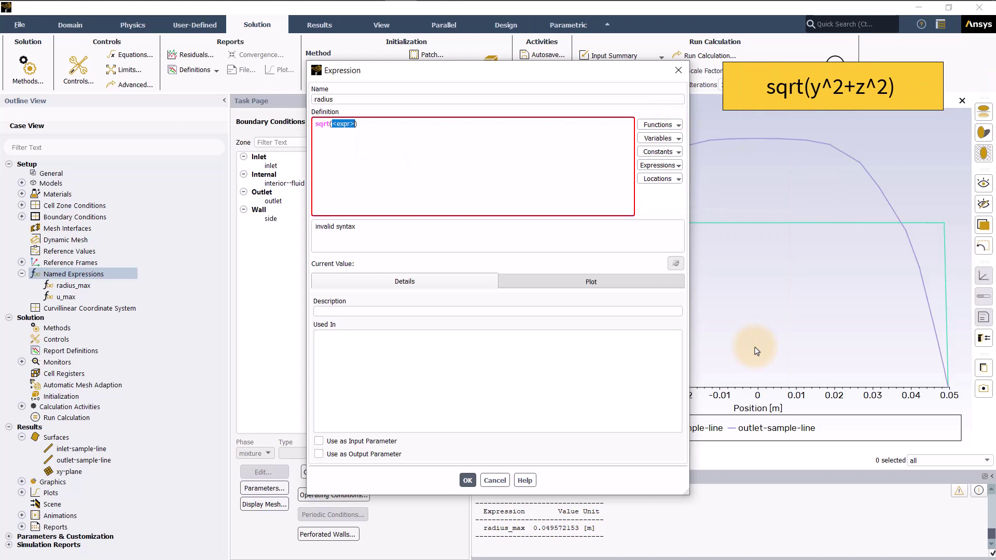
left_click(671, 139)
mouse_move(674, 151)
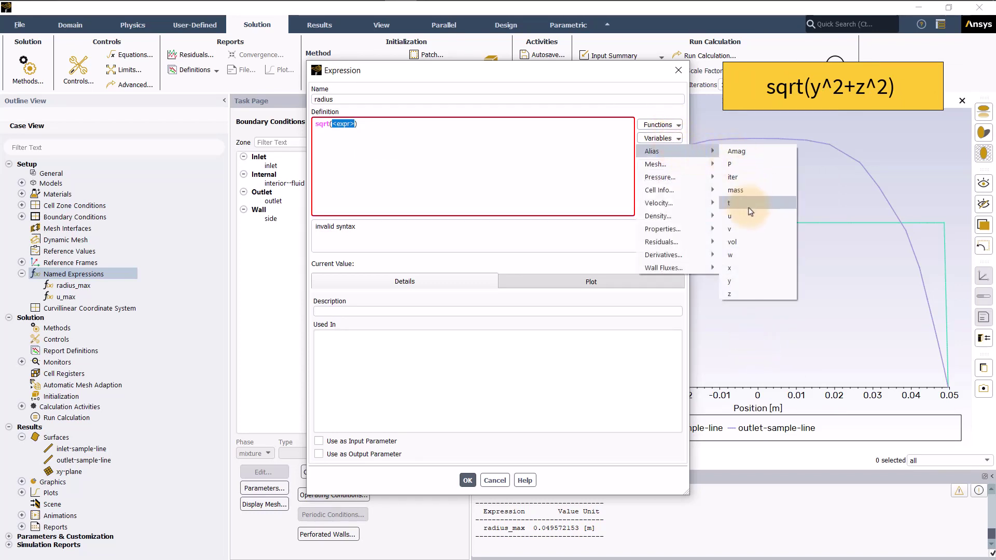
left_click(745, 282)
type("y^2+z^2")
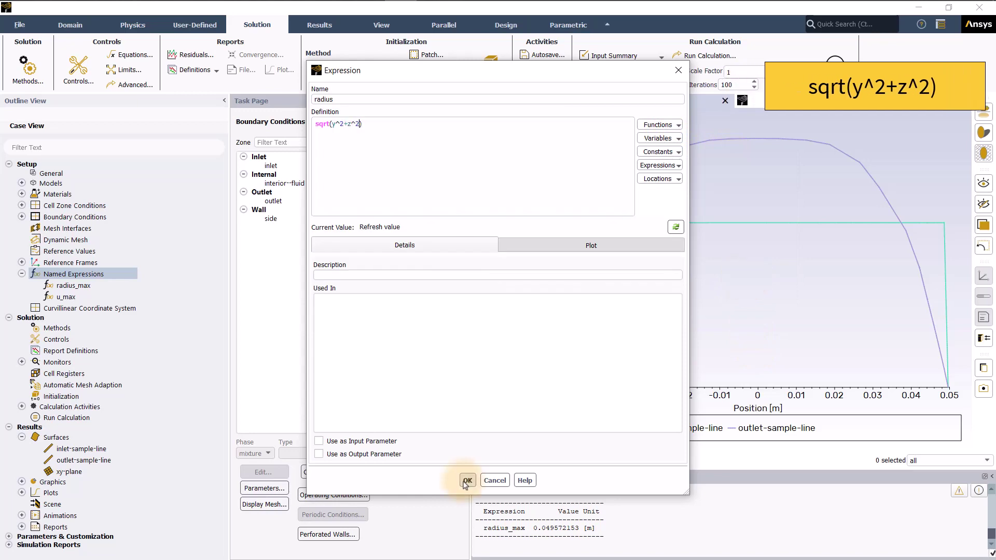
left_click(467, 481)
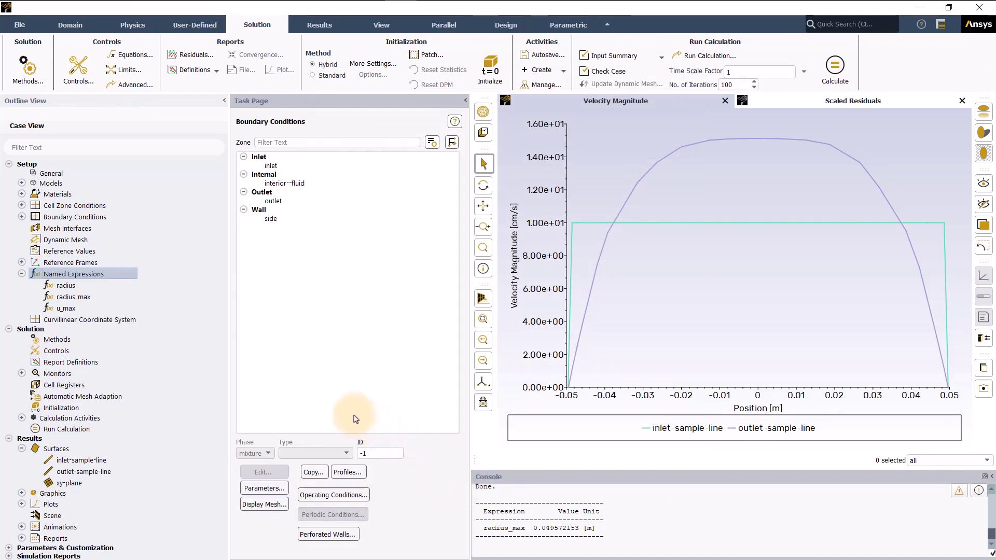
Add expression 'inlet_velocity_profile' defined as u_max*(1-(radius/radius_max)^2) from existing expressions
right_click(133, 278)
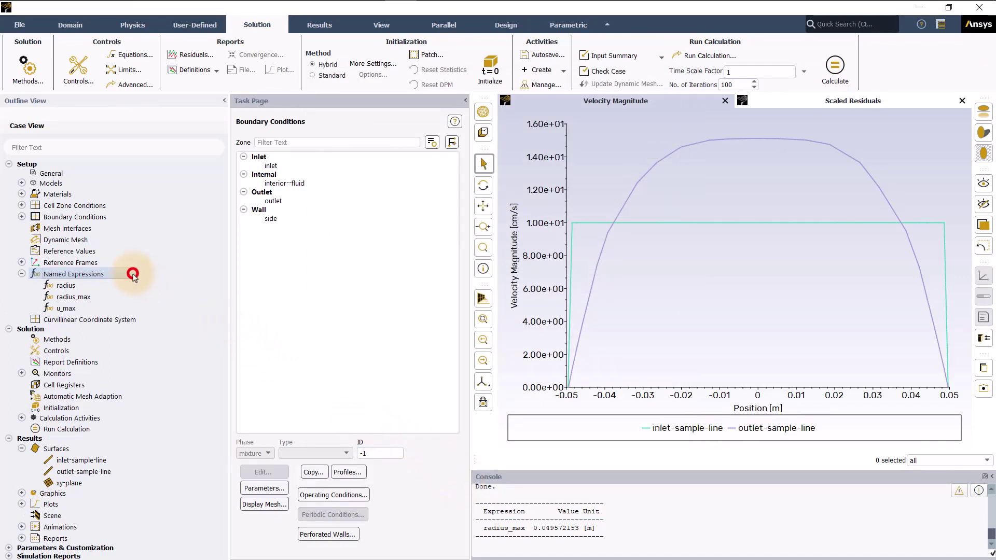
left_click(156, 281)
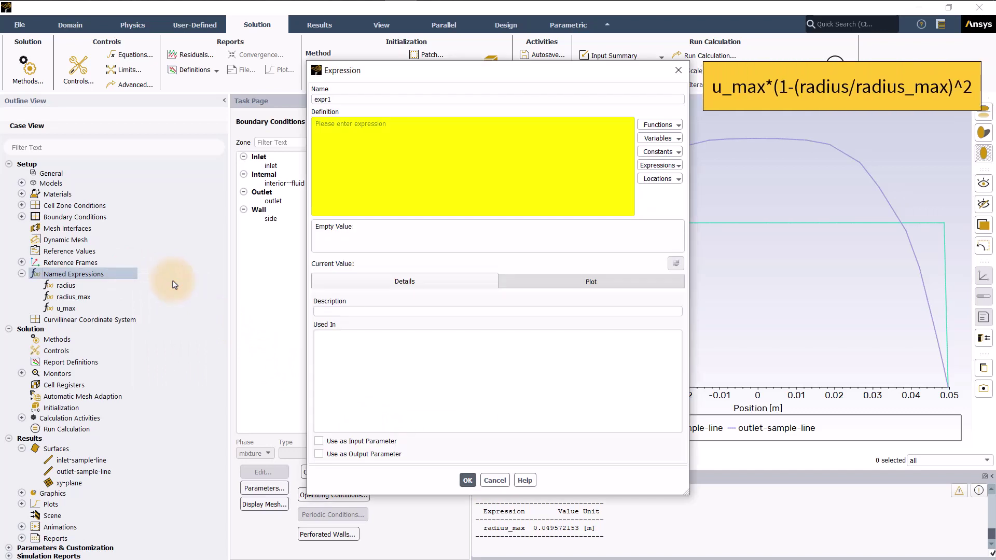
double_click(339, 100)
type("inlet")
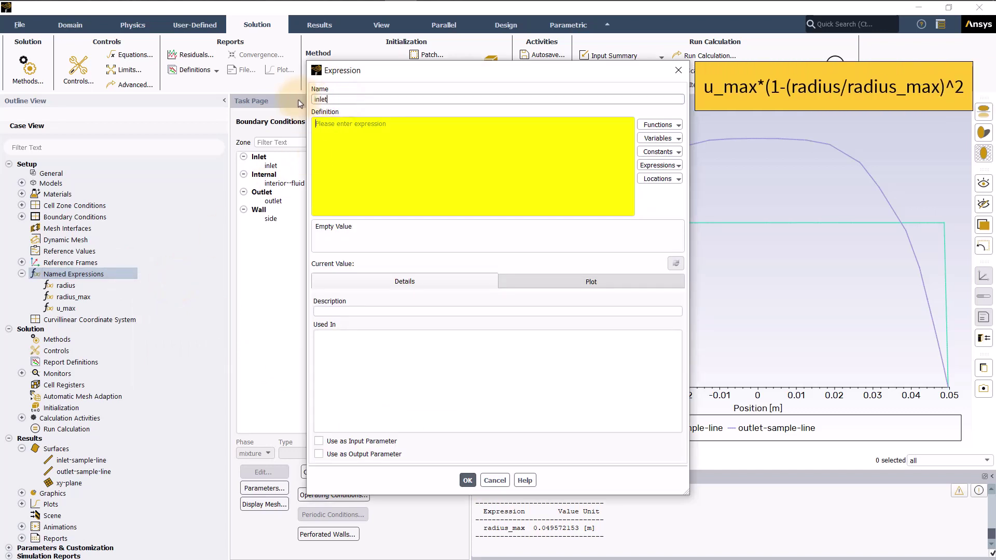
type("le")
left_click(660, 166)
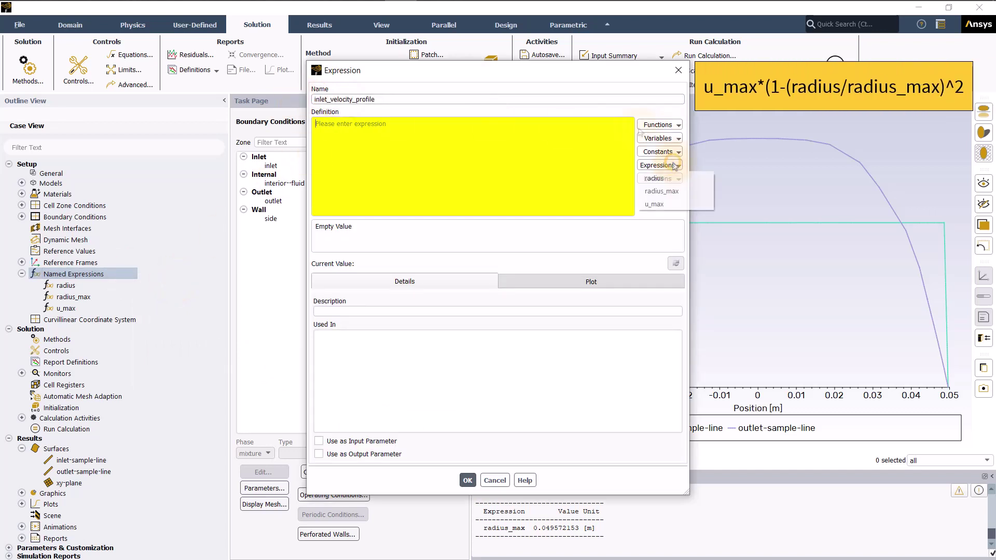
left_click(667, 199)
type("*(1")
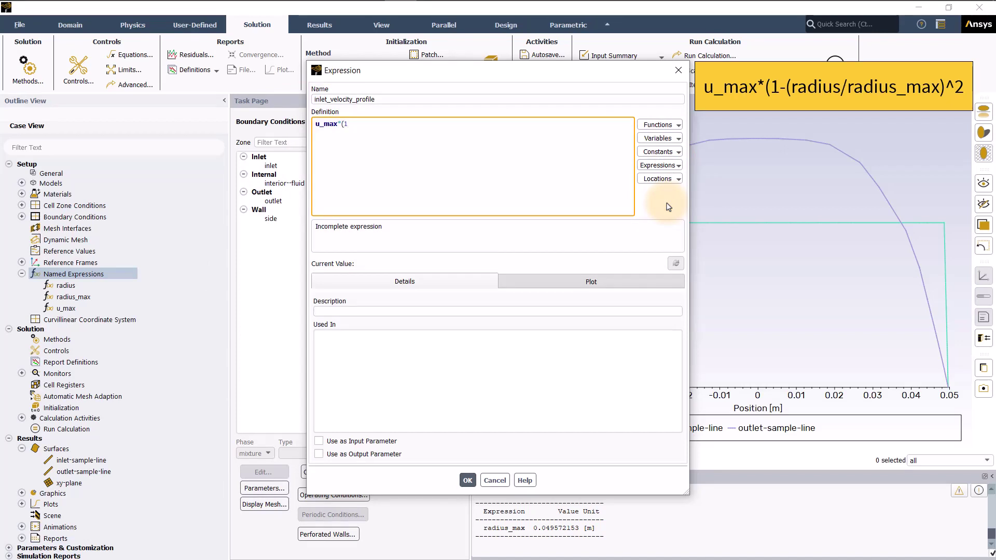
type("-(ra")
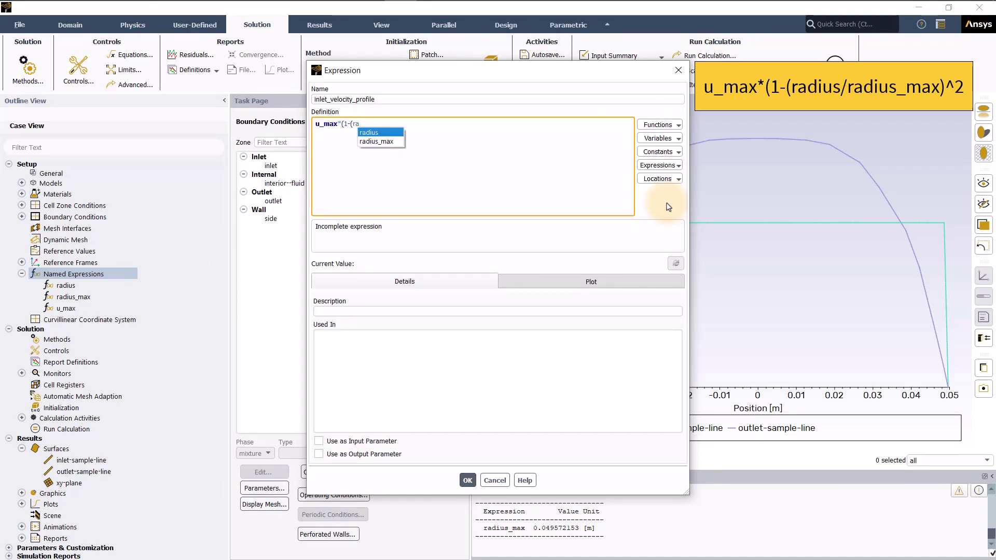
left_click(383, 134)
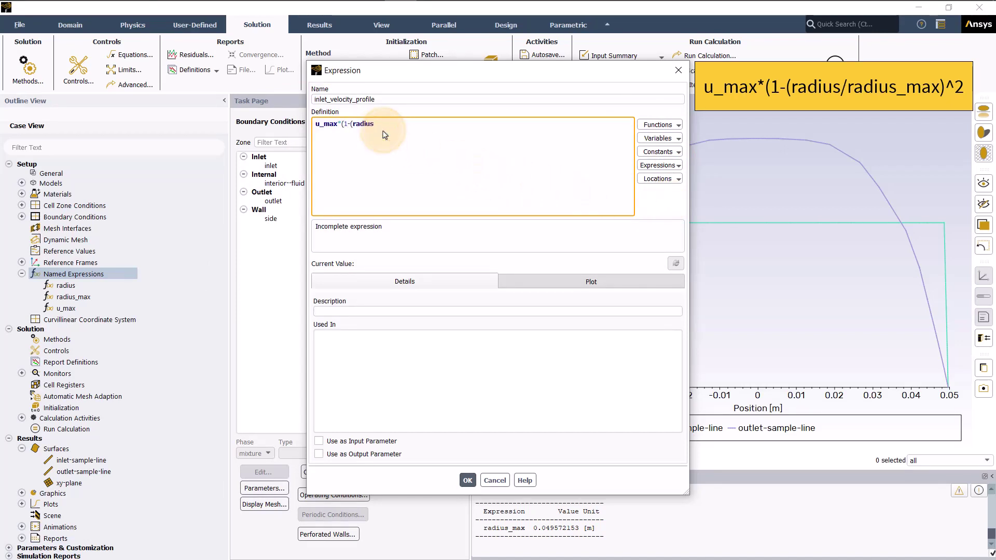
type("/rad")
left_click(401, 145)
type(")^2)")
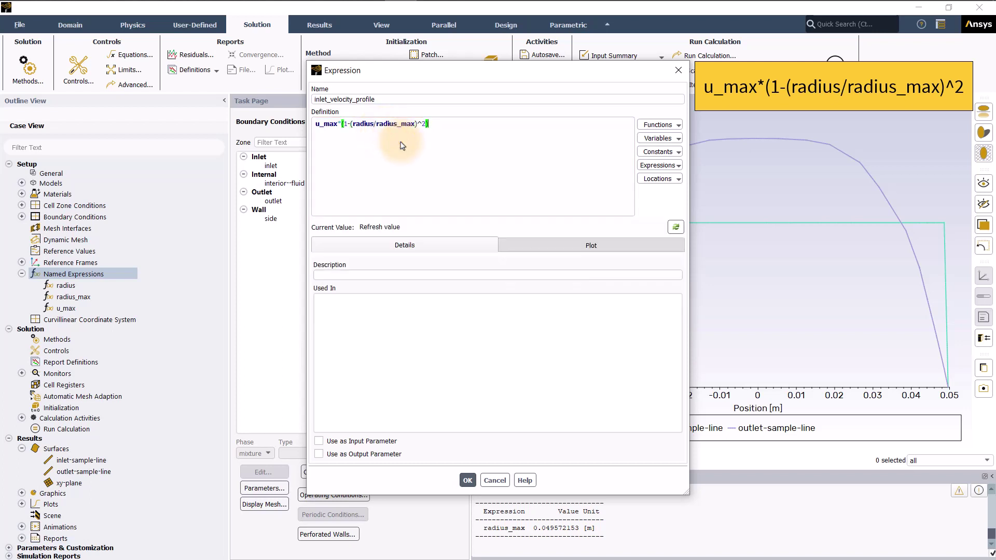
left_click(467, 480)
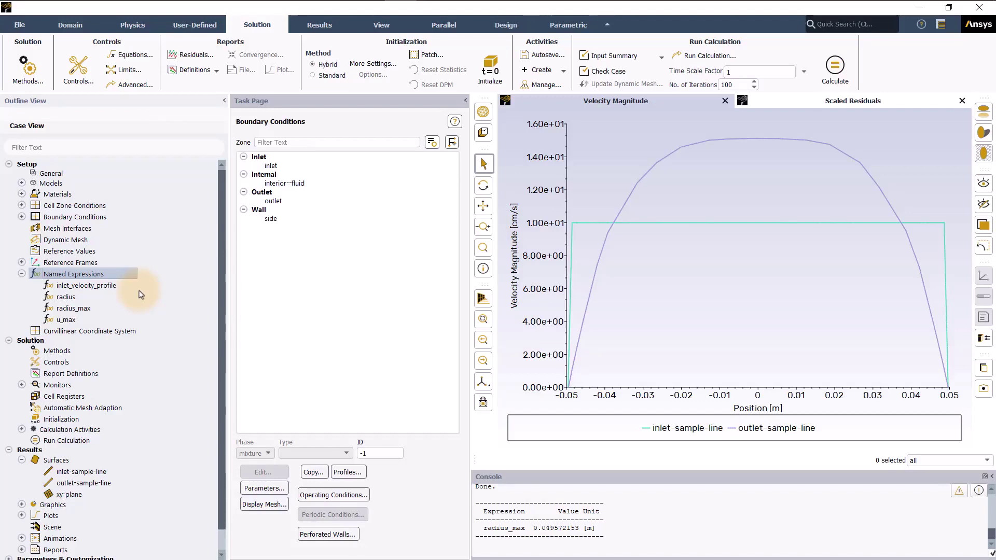
Set the inlet boundary's Velocity Magnitude to inlet_velocity_profile and apply it
left_click(298, 167)
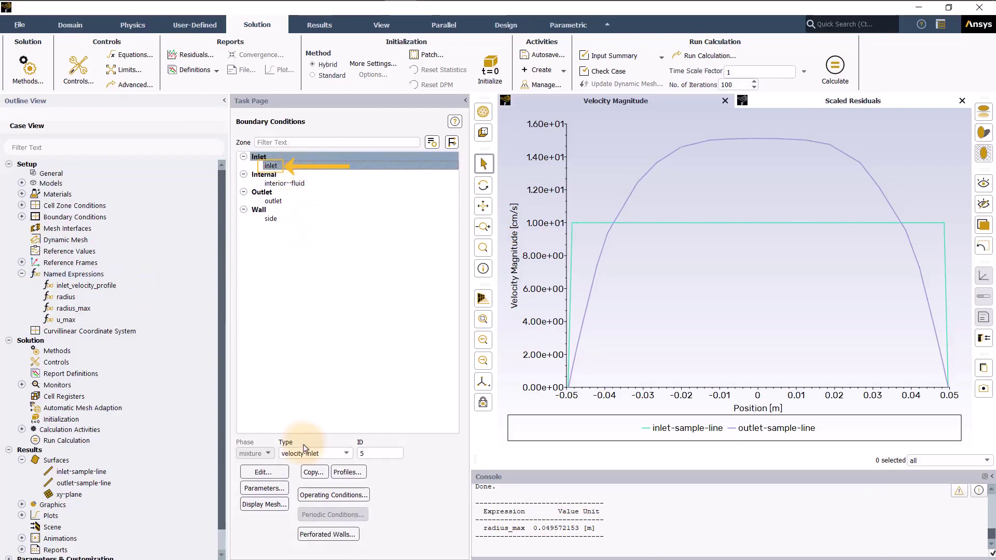
left_click(280, 474)
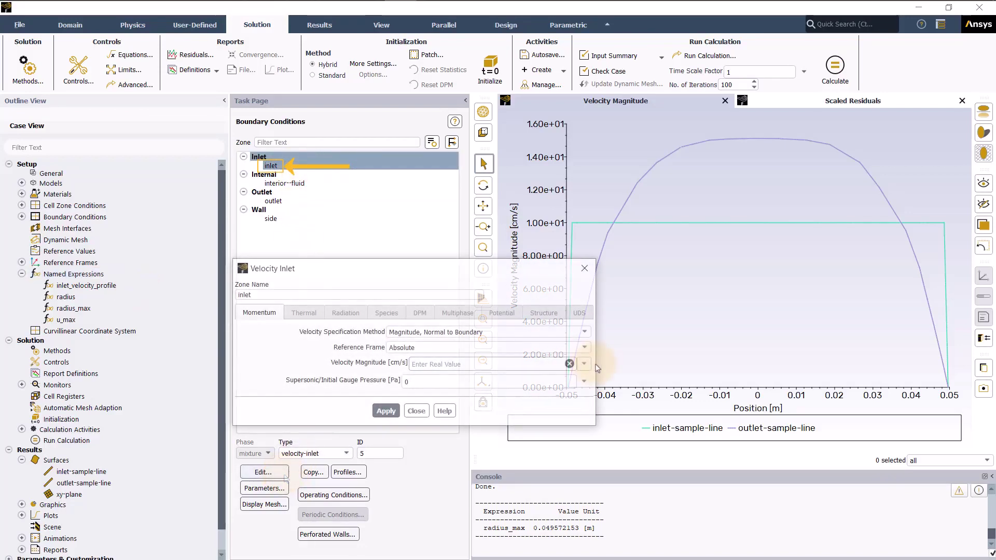
left_click(585, 365)
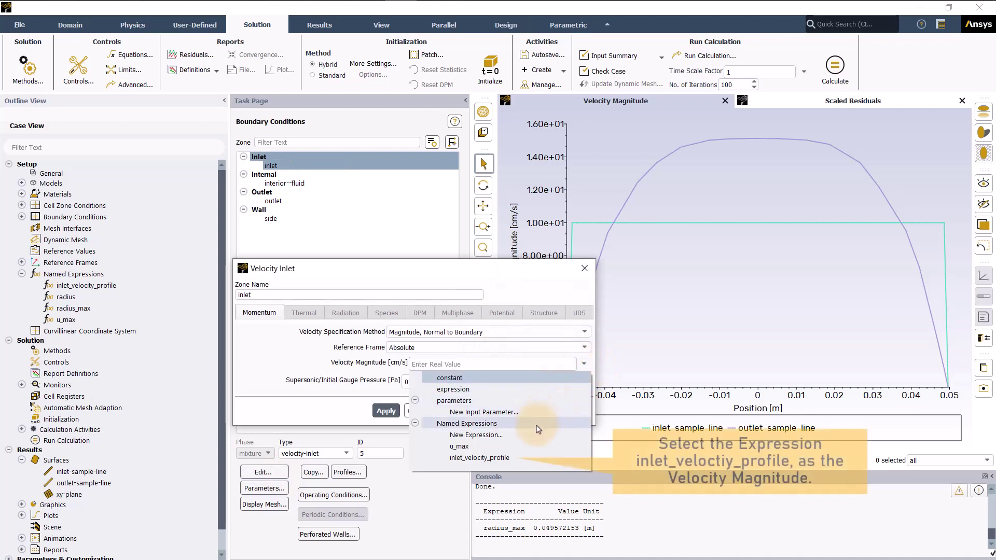
left_click(522, 458)
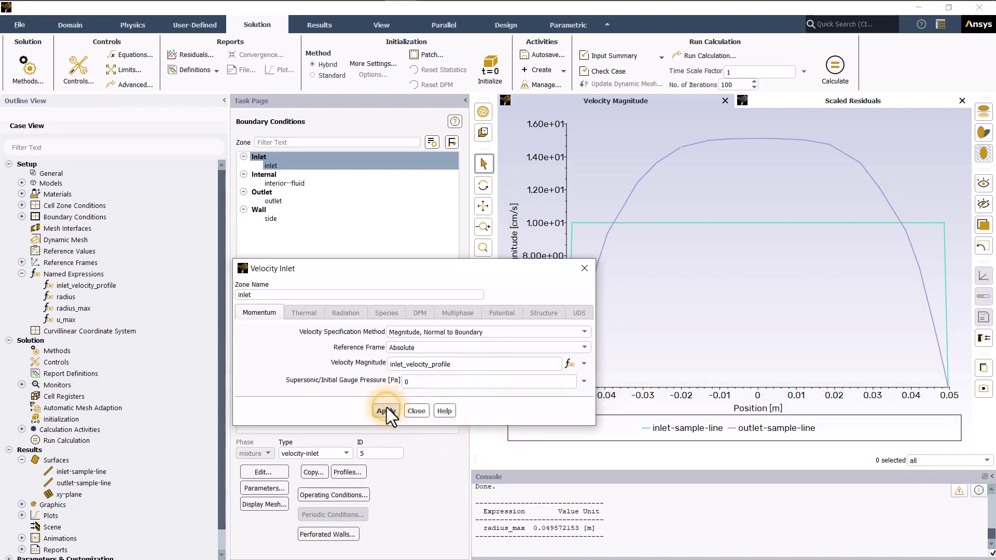
left_click(414, 409)
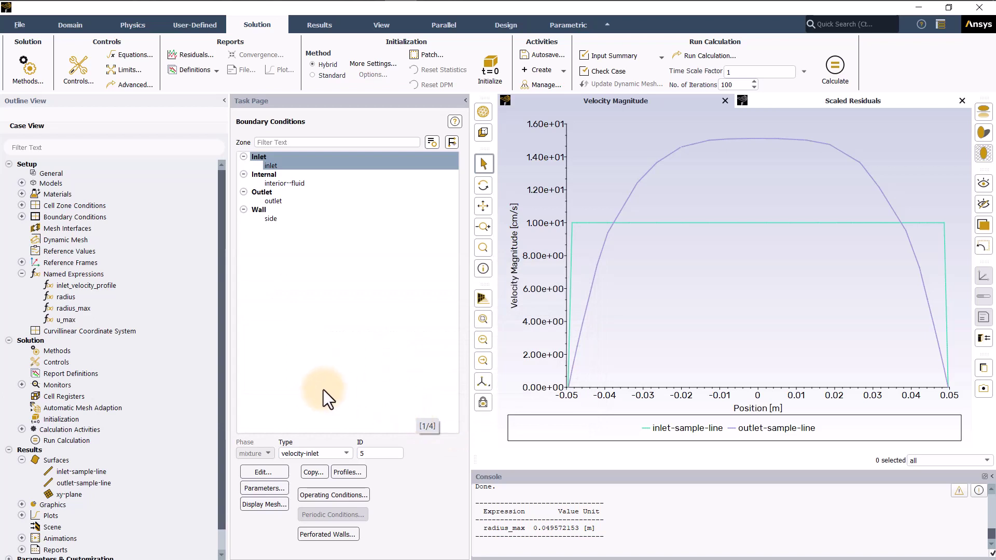
right_click(123, 287)
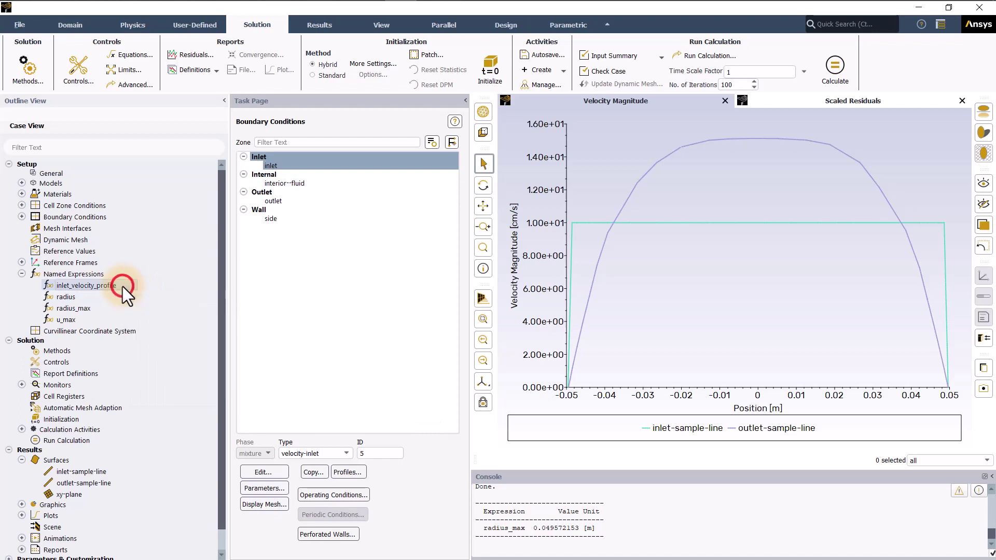
left_click(151, 292)
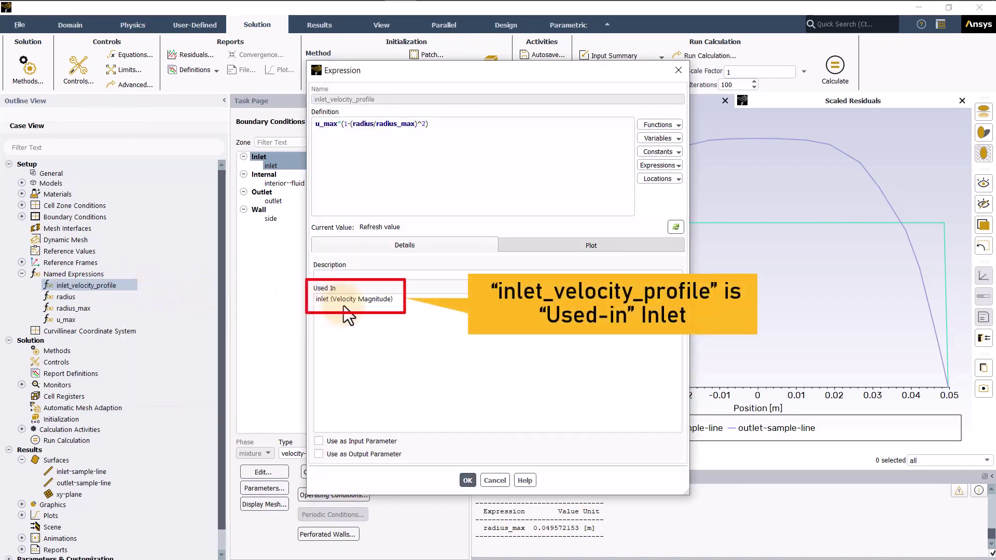
left_click(467, 480)
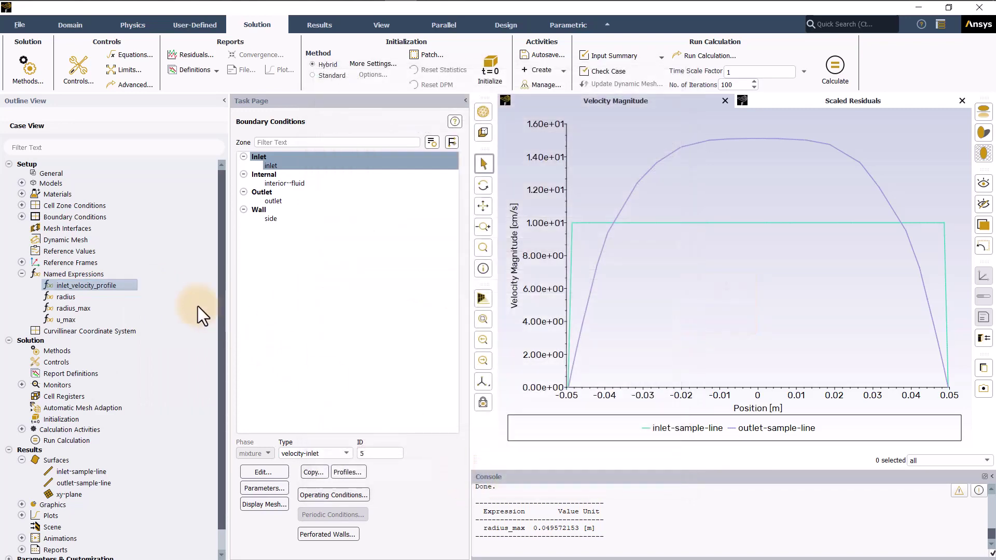
right_click(117, 273)
Review radius_max in the Named Expressions manager, cancelling the TSV import
left_click(149, 291)
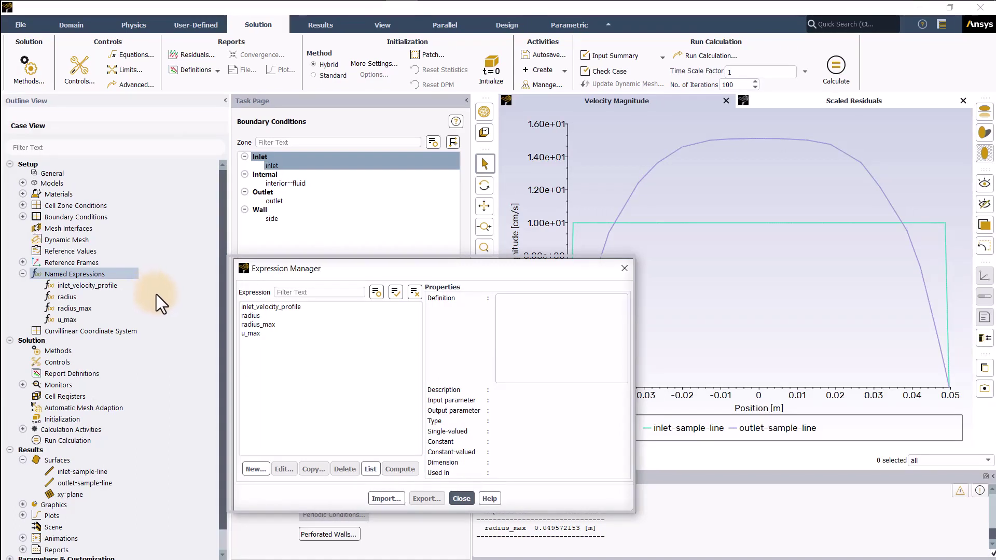
left_click(277, 324)
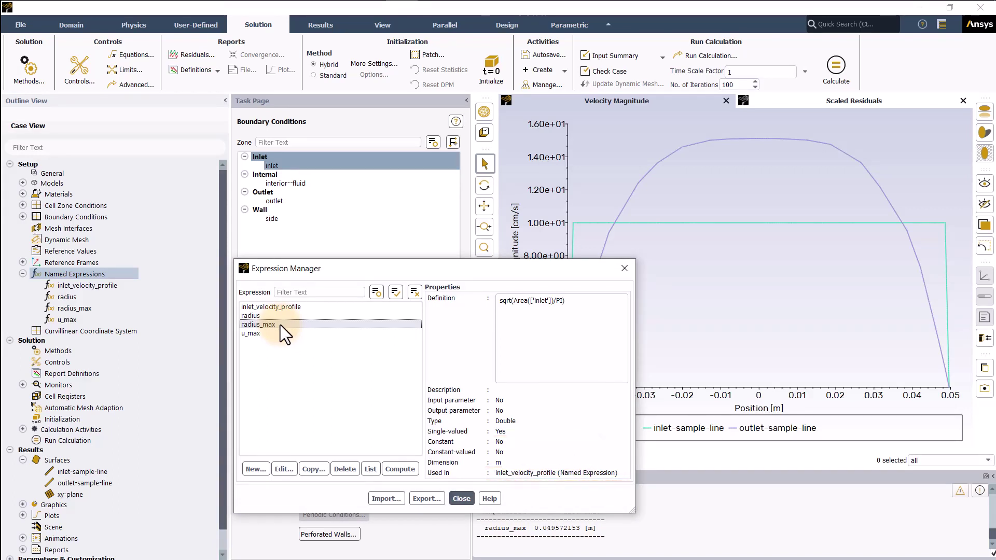
left_click(280, 325)
left_click(387, 498)
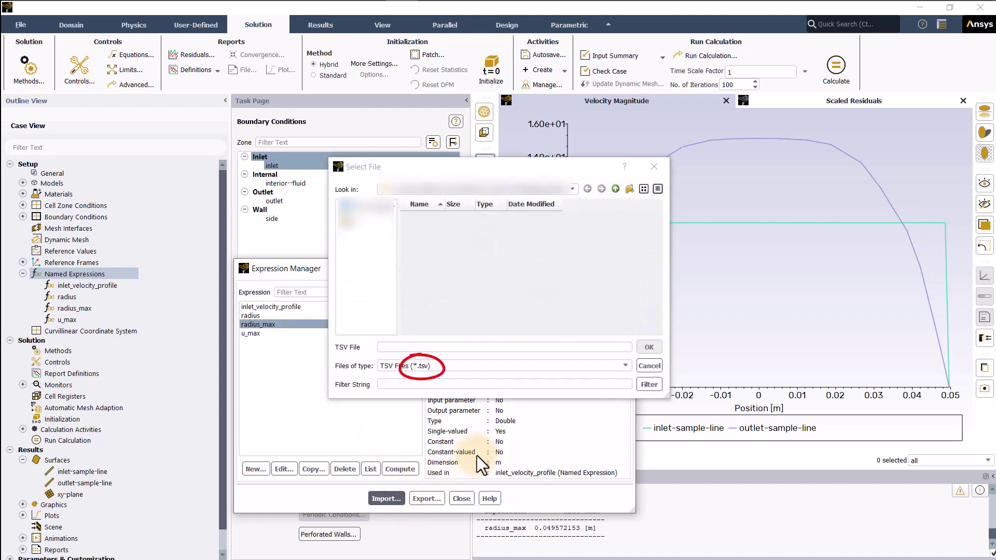
left_click(647, 367)
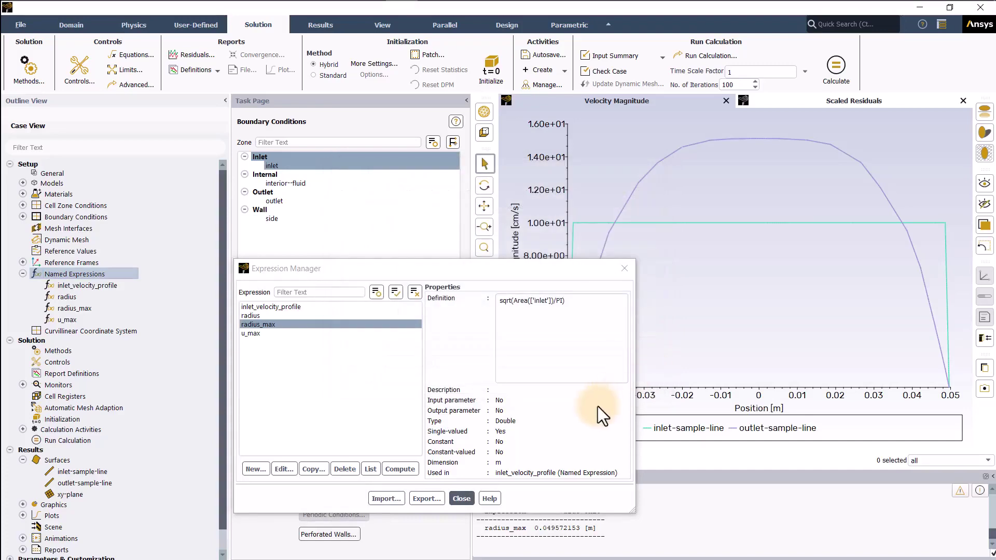
left_click(461, 497)
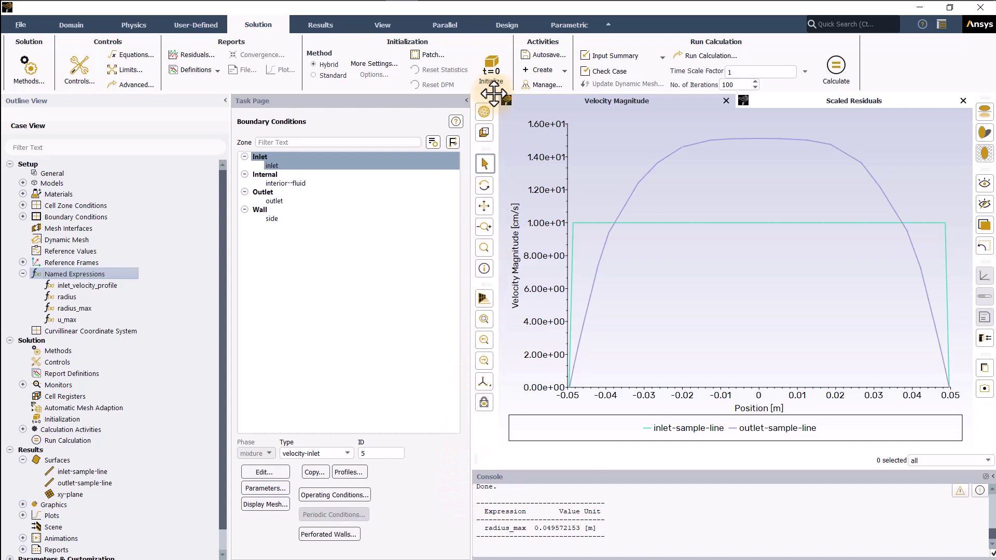
Initialize the flow field and run the solver to convergence at iteration 45
left_click(490, 69)
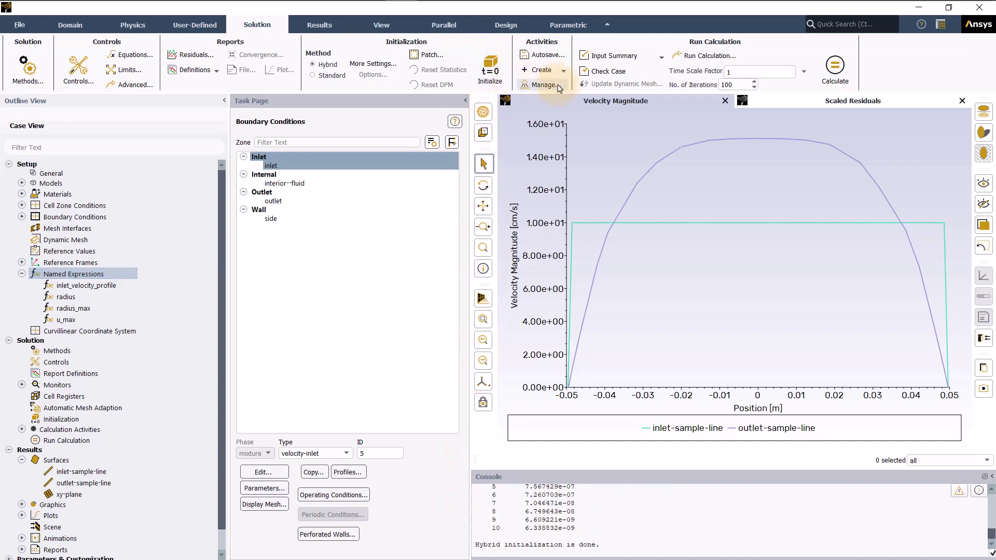
left_click(835, 70)
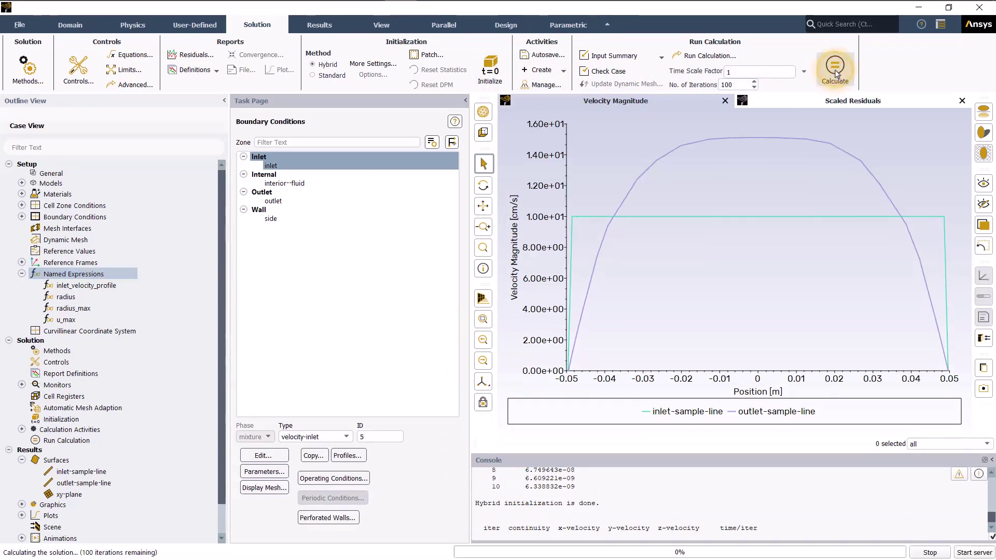
left_click(22, 504)
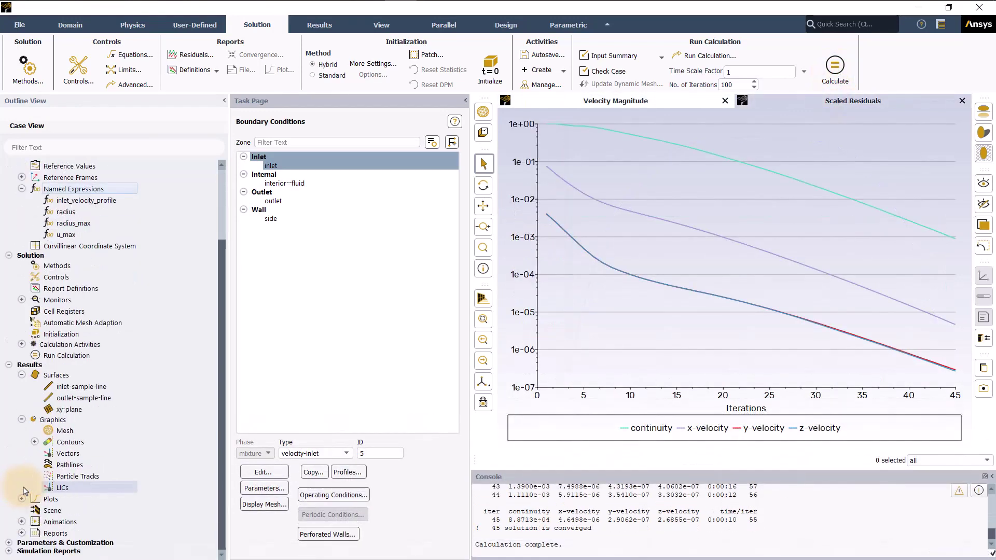
Redisplay the saved velocity magnitude contour on the xy-plane
left_click(34, 443)
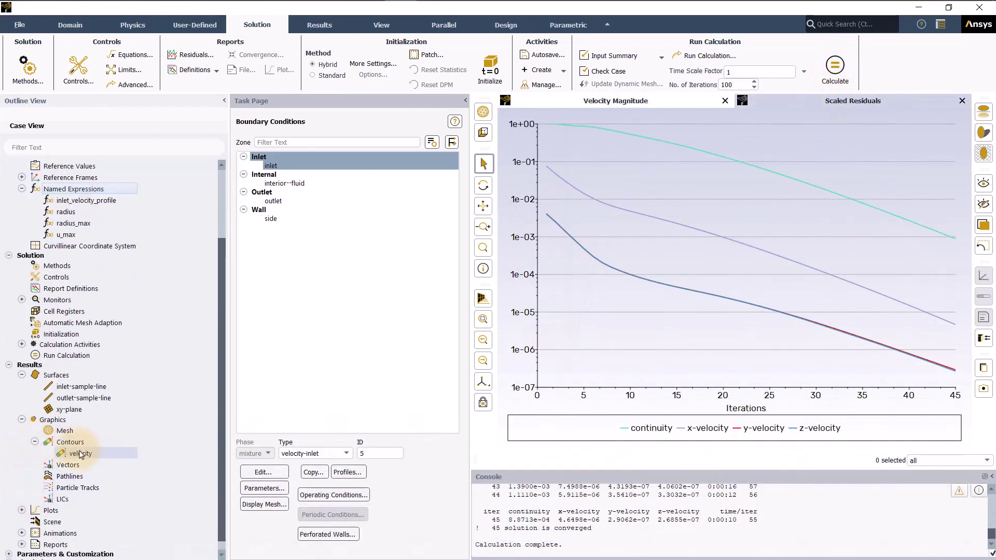
double_click(82, 454)
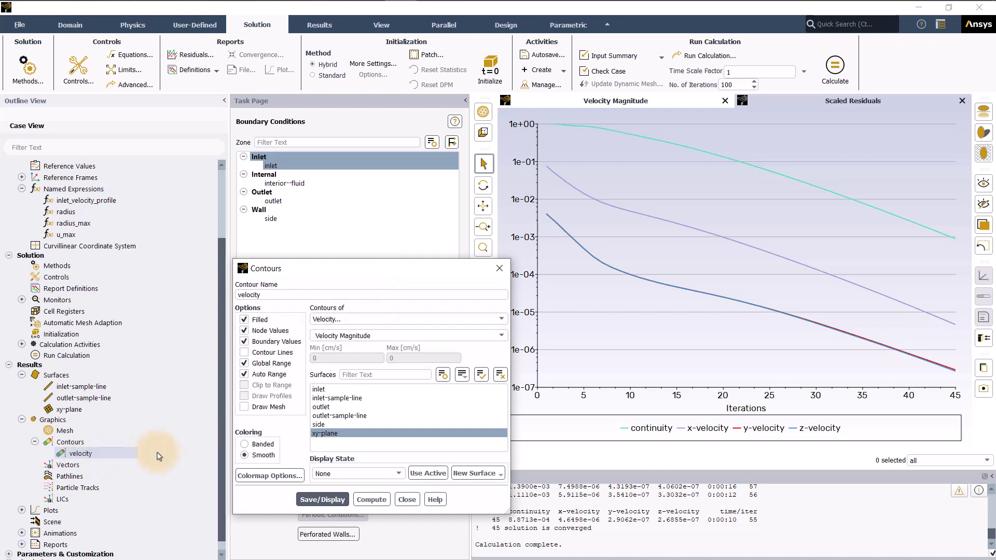
left_click(323, 501)
left_click(407, 500)
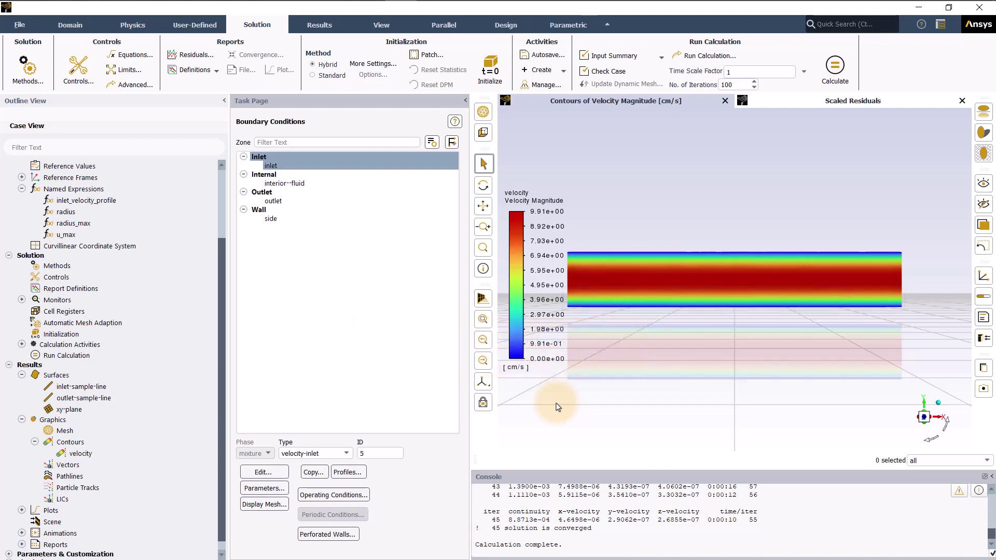
scroll(171, 414, "down", 1)
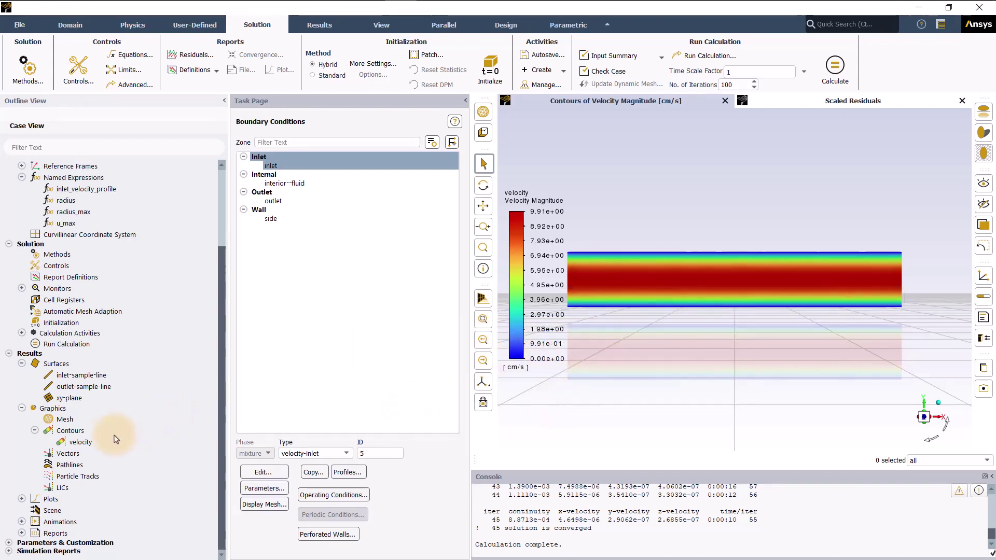
Replot xy-plot-1 showing parabolic velocity profiles along the inlet and outlet lines
left_click(23, 499)
scroll(23, 502, "down", 2)
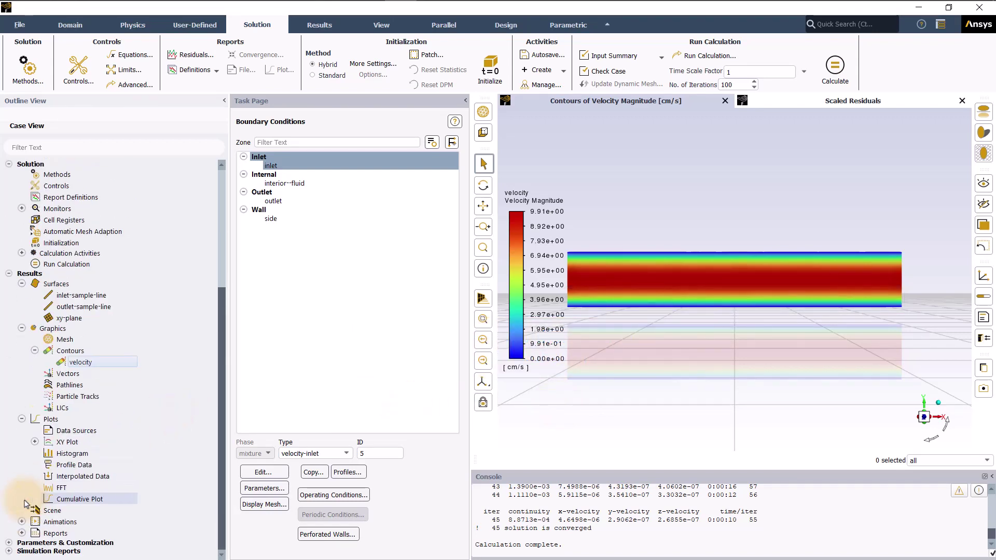
left_click(34, 442)
right_click(90, 455)
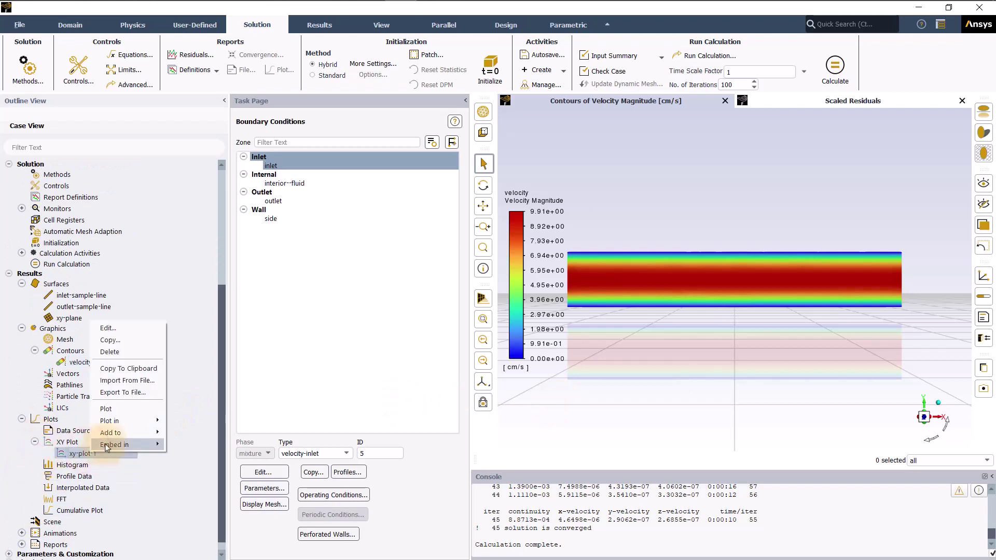
left_click(117, 326)
left_click(347, 496)
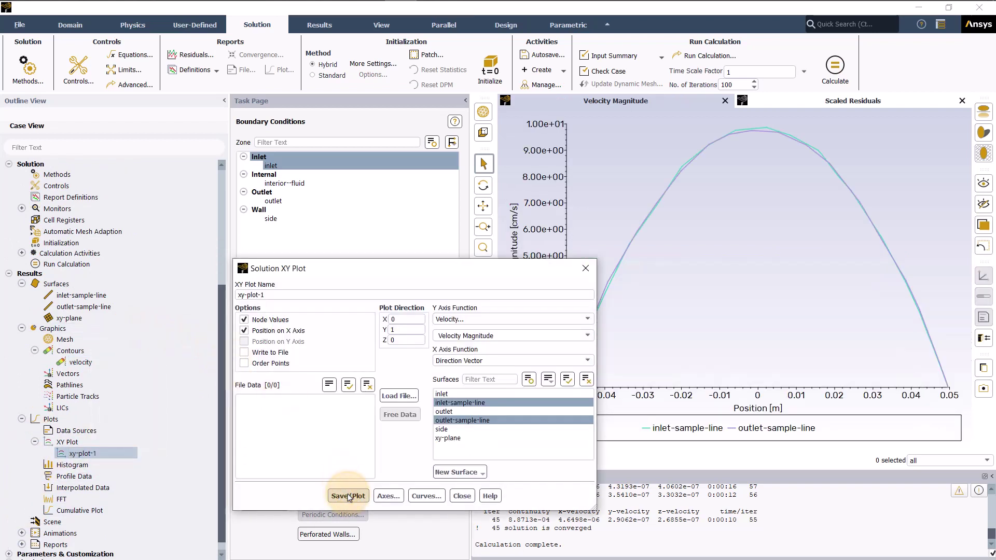
left_click(463, 496)
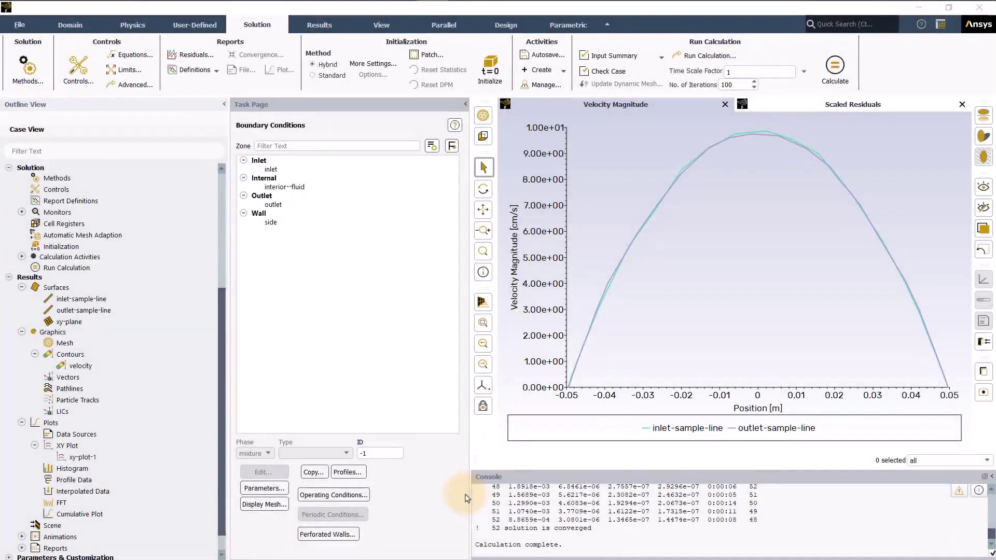
Start a custom field function with '(density' in the calculator
left_click(209, 26)
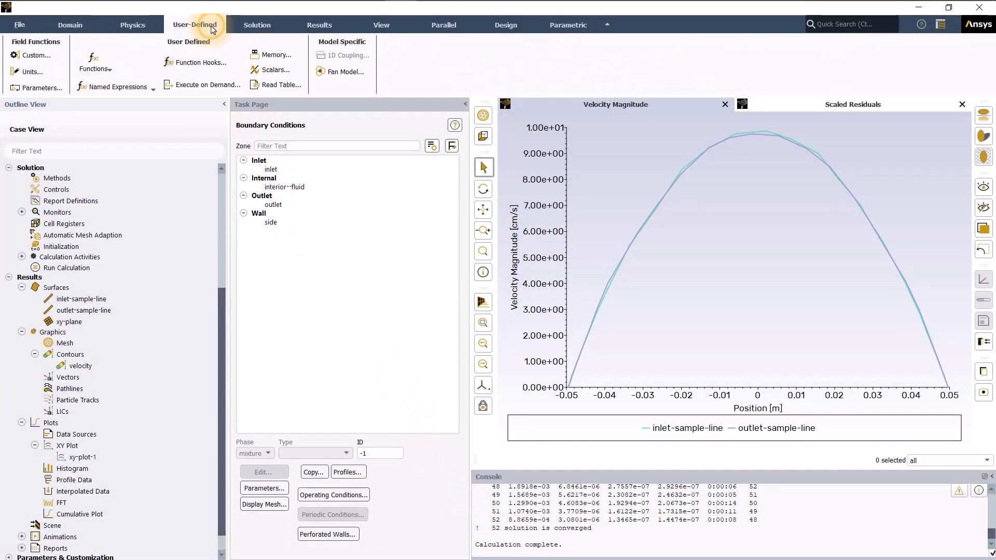
left_click(55, 60)
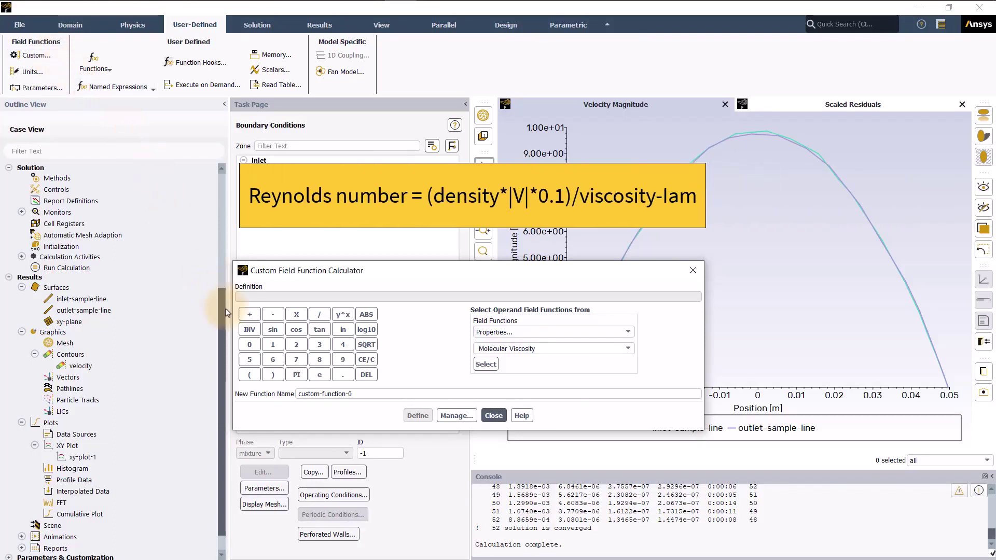
left_click(249, 374)
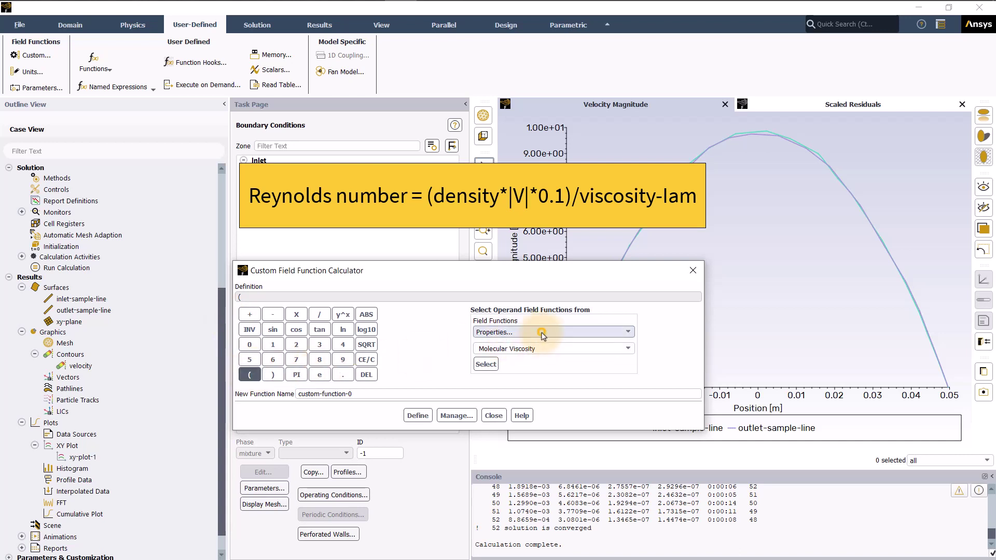
left_click(518, 333)
left_click(512, 360)
left_click(533, 348)
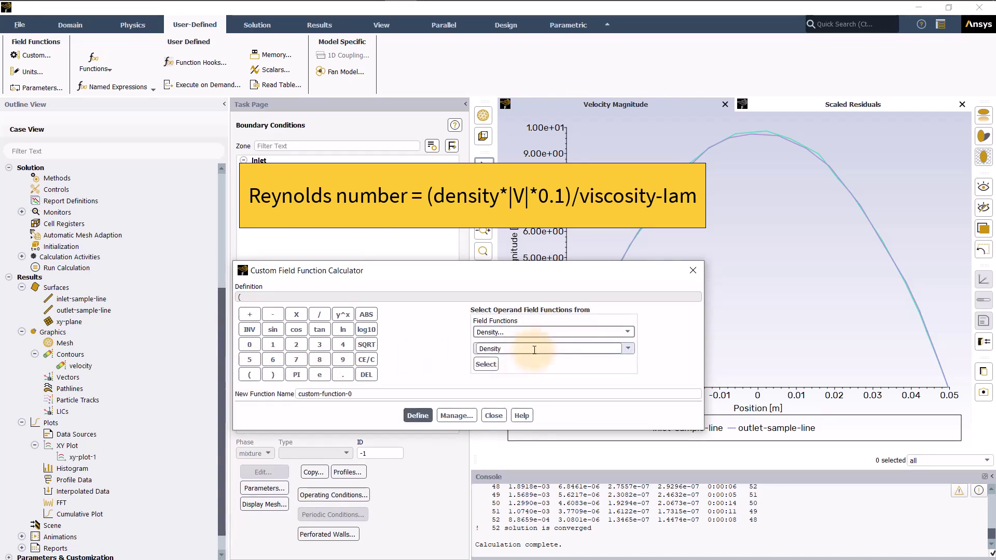
left_click(514, 360)
left_click(494, 365)
Multiply by velocity magnitude and by the 0.1 pipe diameter
left_click(295, 315)
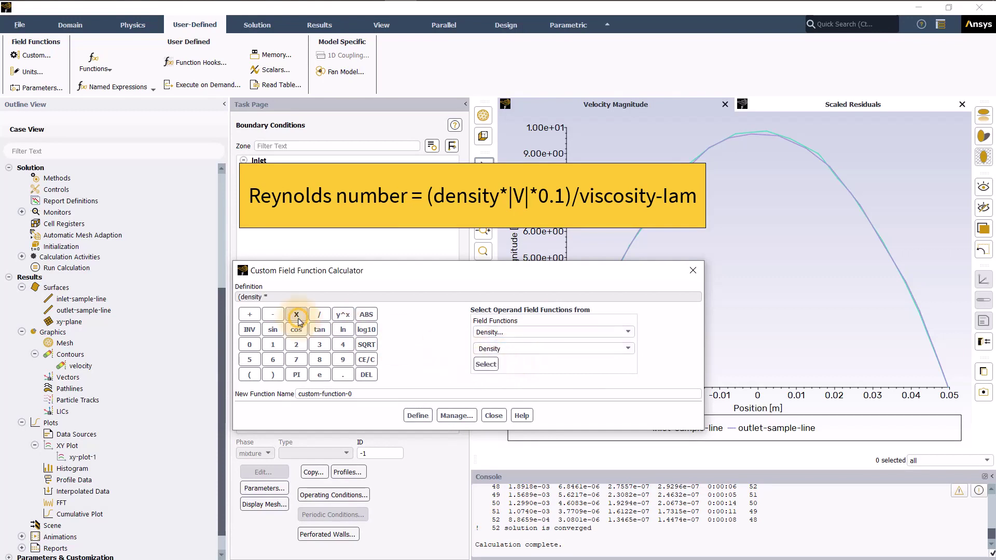
left_click(485, 331)
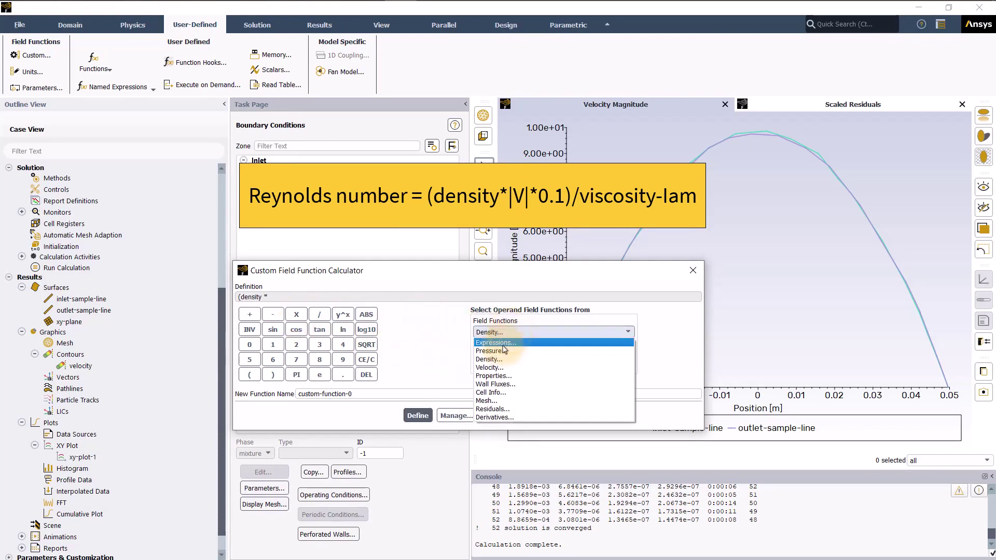
left_click(494, 367)
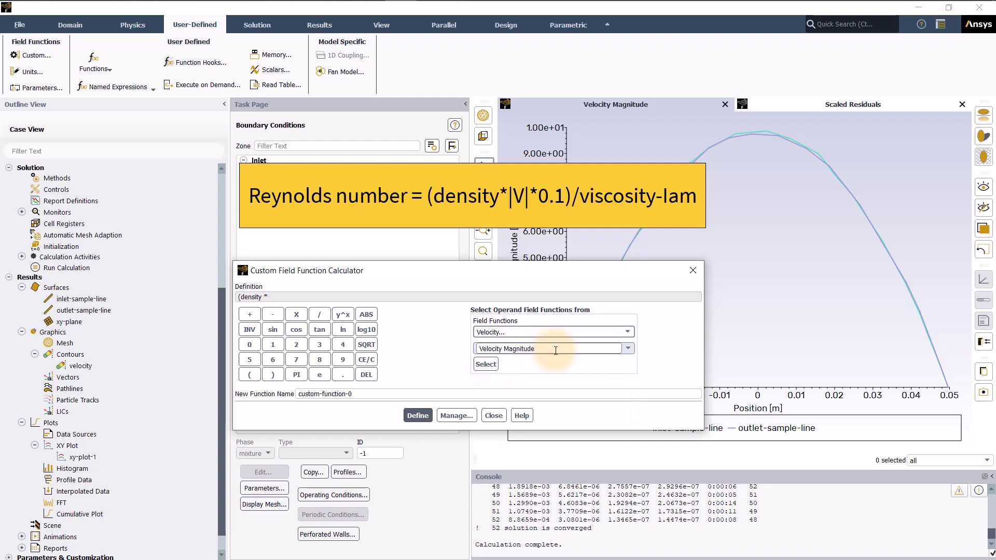
left_click(487, 366)
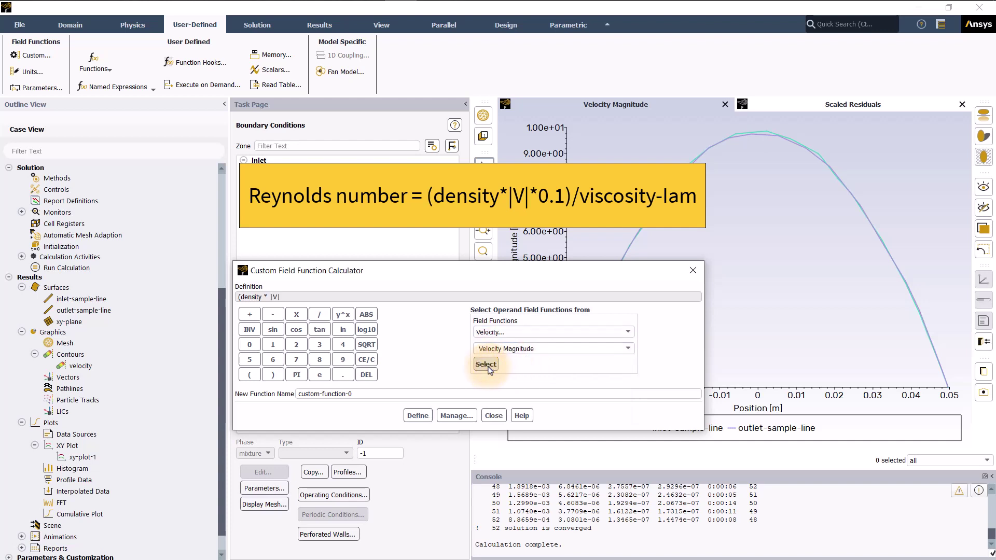
left_click(295, 314)
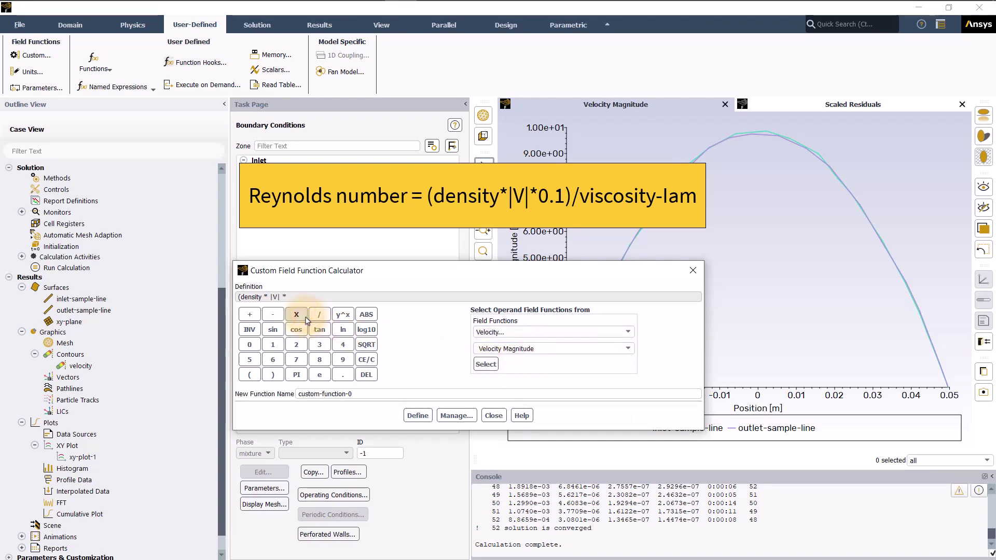
left_click(248, 345)
left_click(342, 374)
left_click(271, 345)
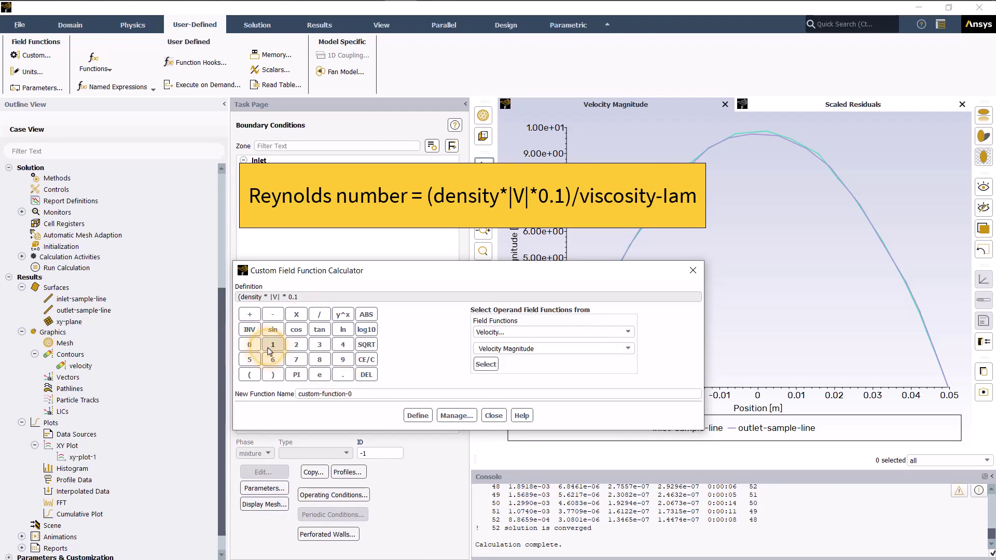
Close the bracket, divide by viscosity-lam, and define it as reynolds_number
left_click(272, 374)
left_click(319, 315)
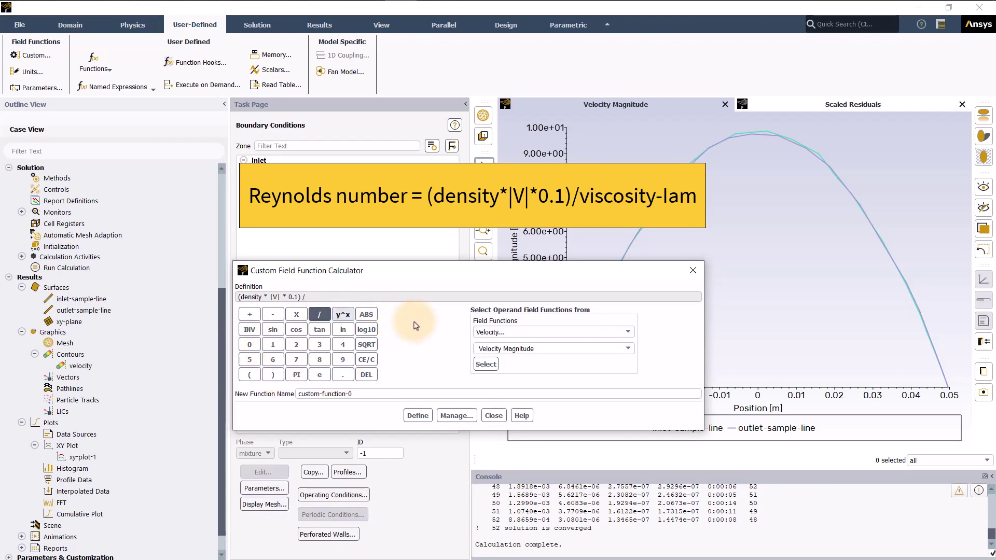
left_click(552, 332)
left_click(512, 376)
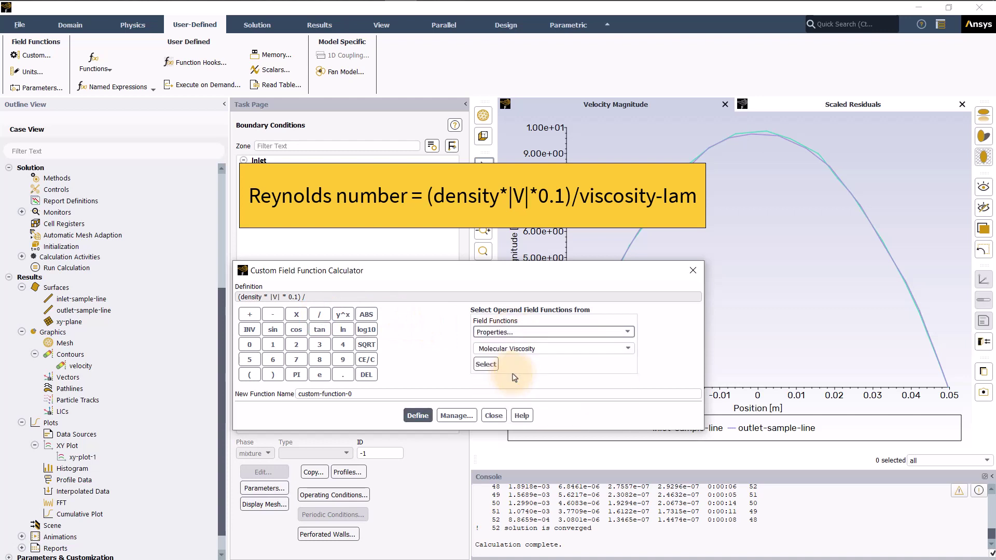
left_click(578, 353)
left_click(486, 364)
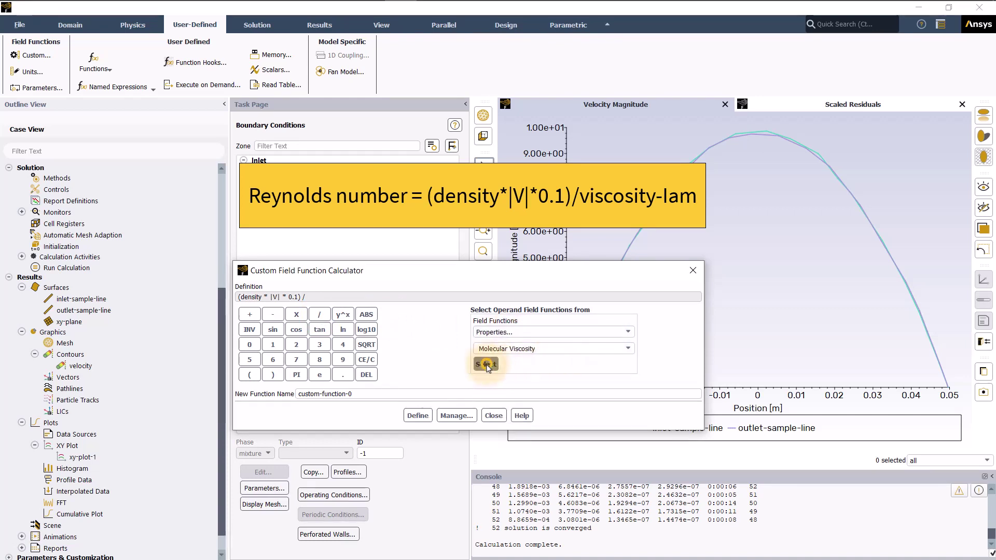
left_click_drag(354, 393, 289, 394)
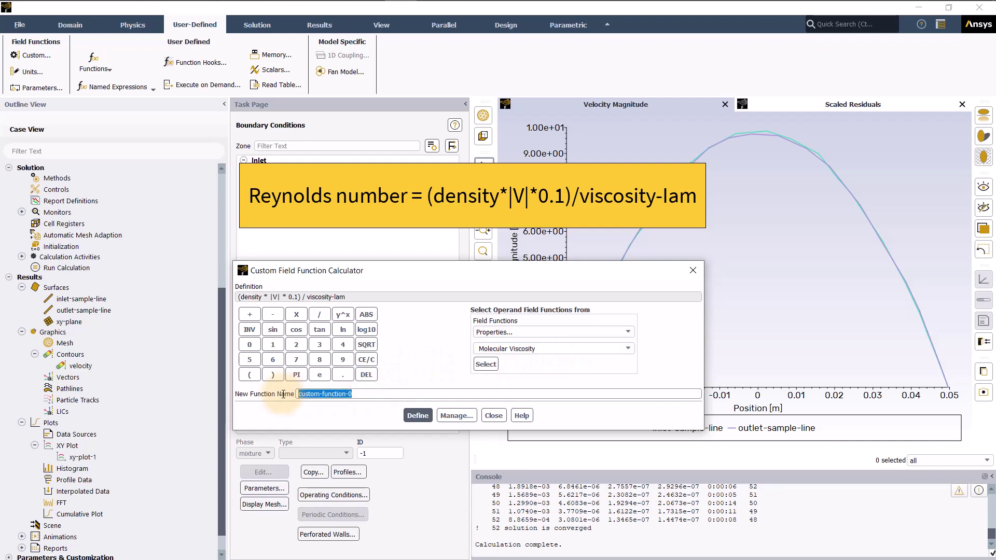
type("reynolds_")
type("number")
left_click(417, 415)
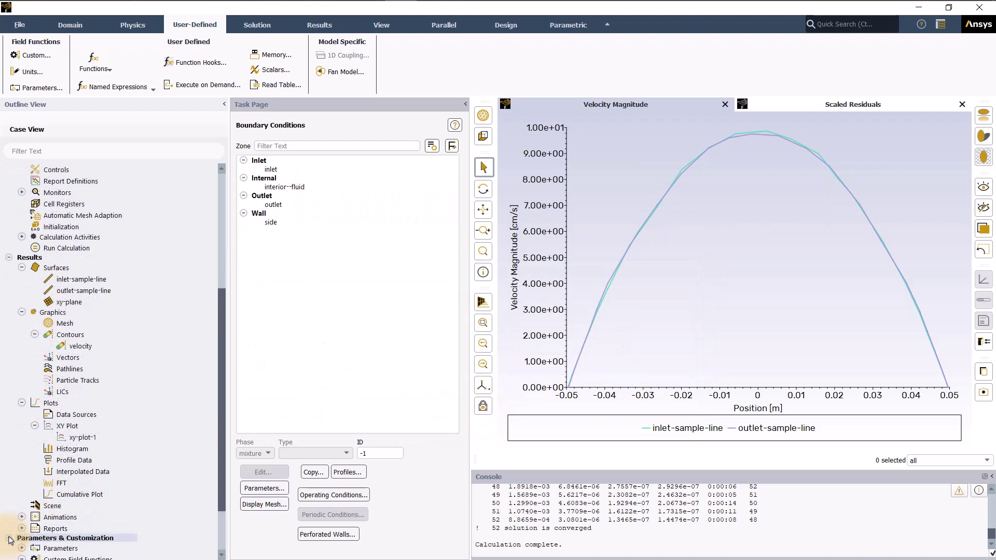
left_click(10, 537)
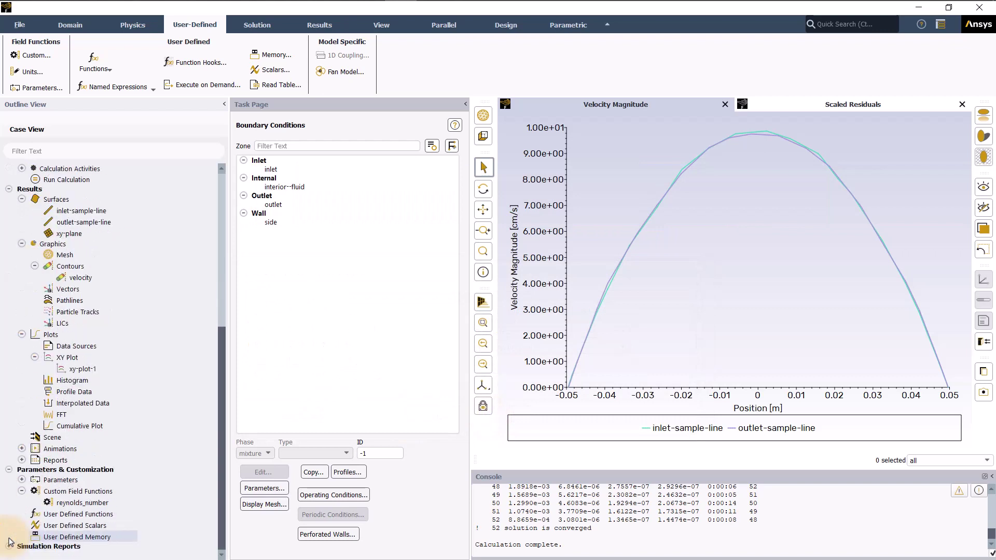
left_click(22, 492)
left_click(112, 506)
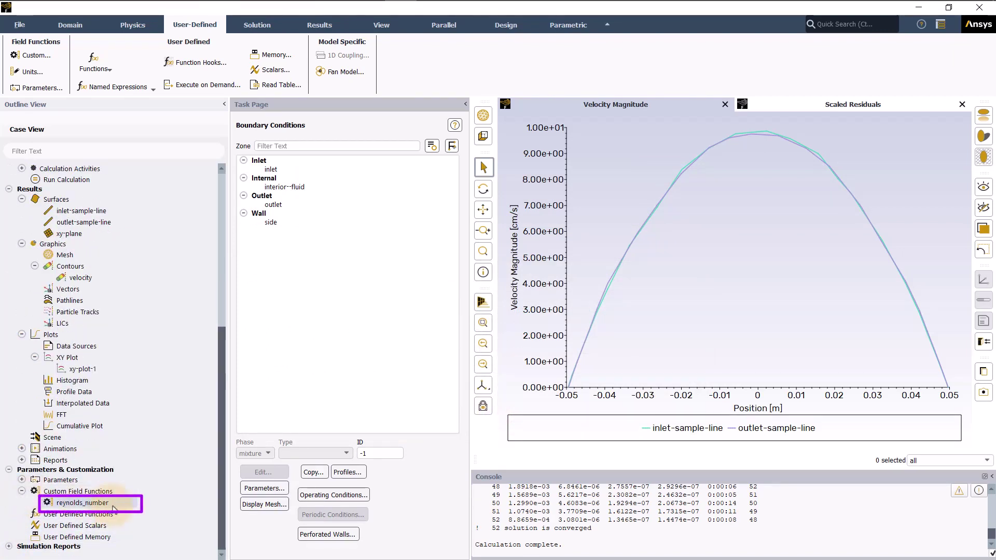
scroll(113, 510, "up", 2)
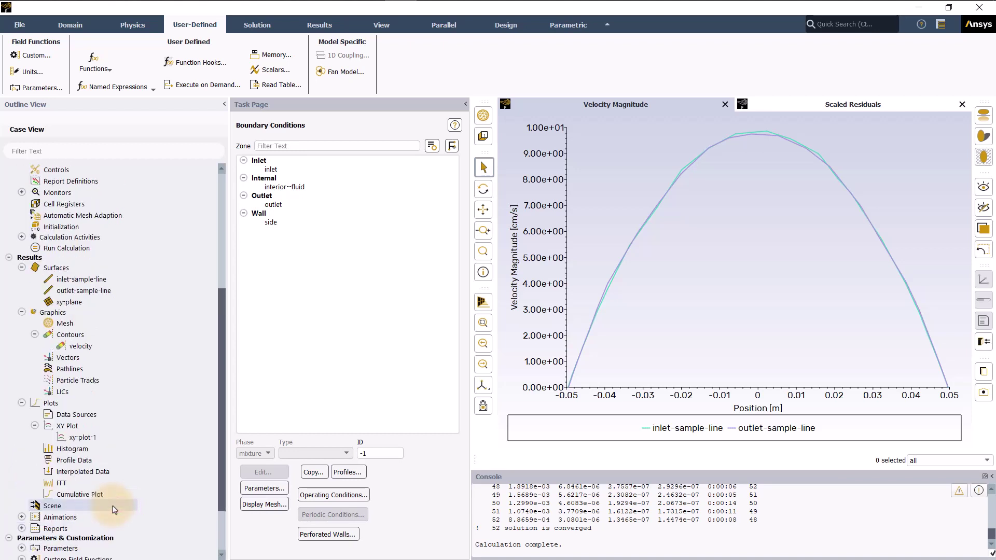
scroll(136, 311, "up", 1)
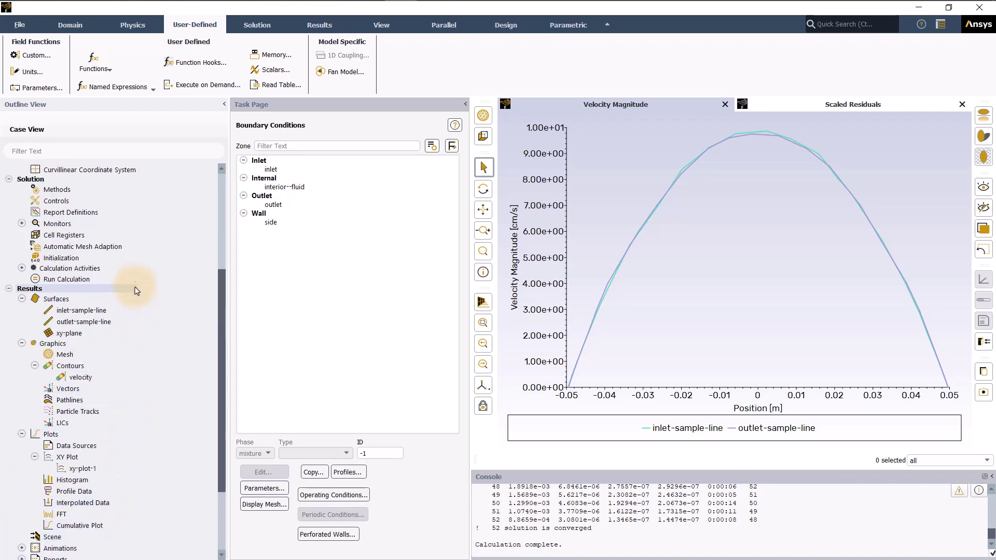
Create a Volume-Average report of reynolds_number over the fluid zone, computing 680.54
right_click(120, 215)
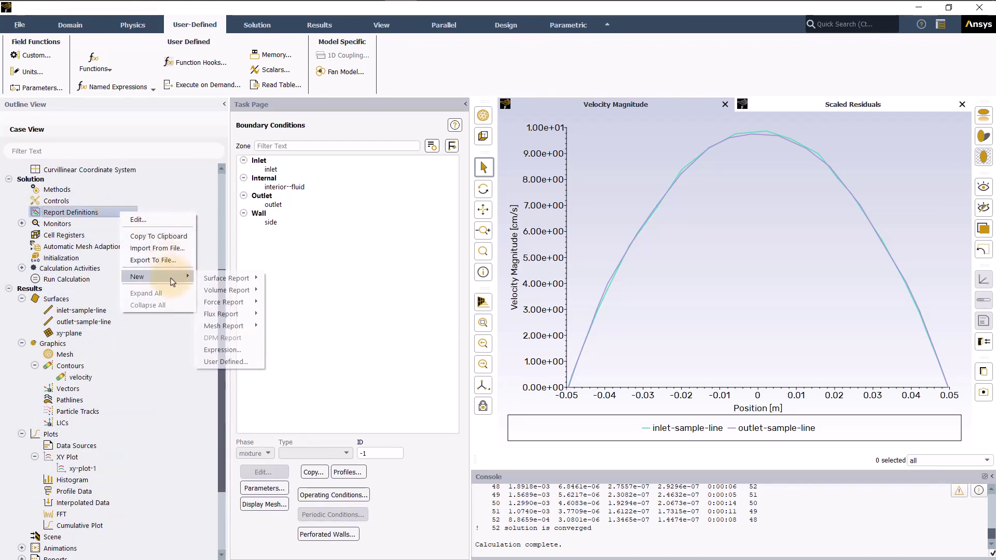
mouse_move(156, 277)
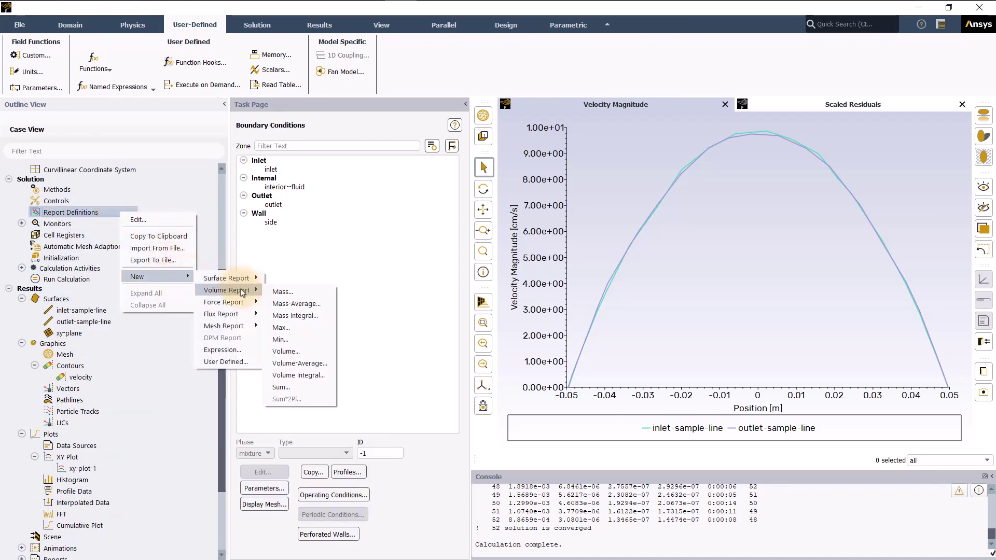
mouse_move(227, 289)
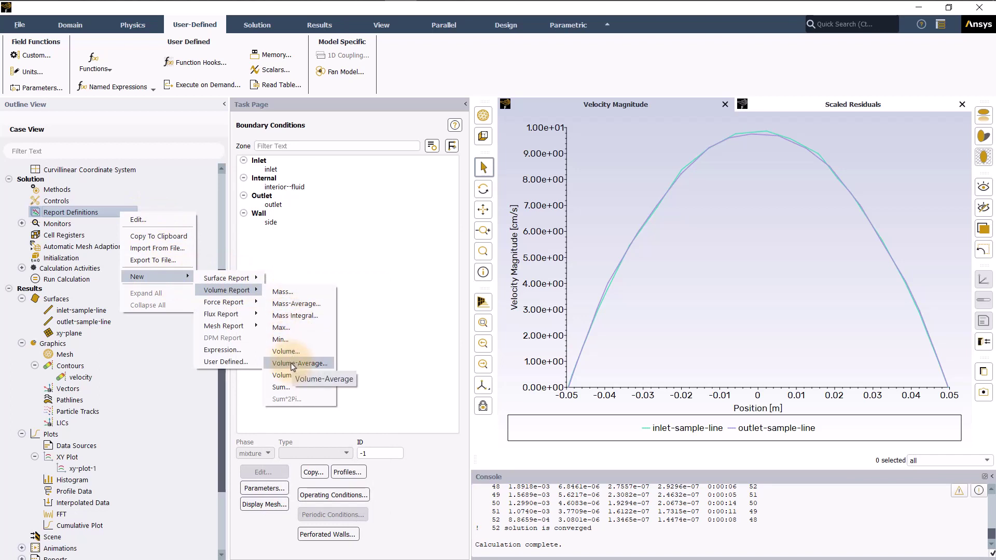
left_click(293, 364)
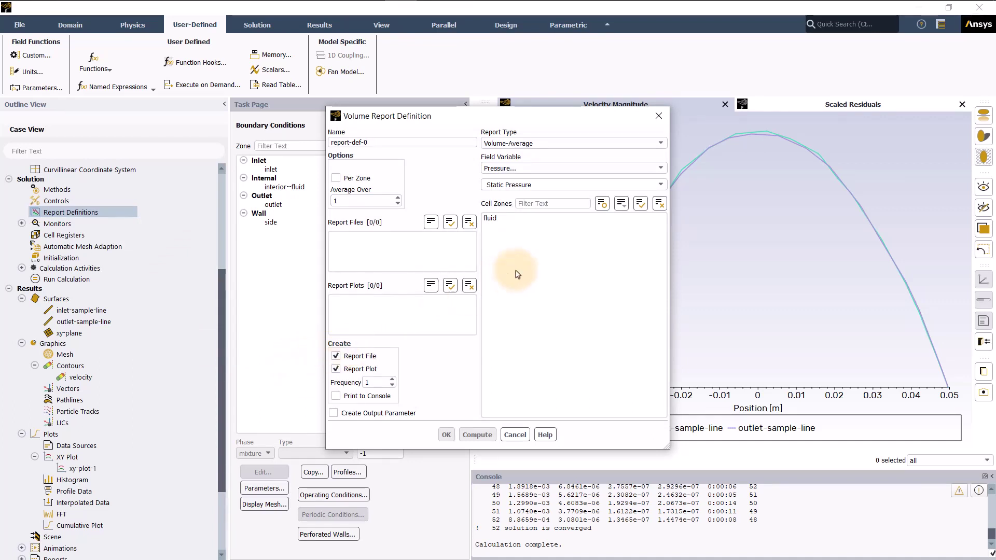
left_click(658, 167)
scroll(658, 171, "up", 1)
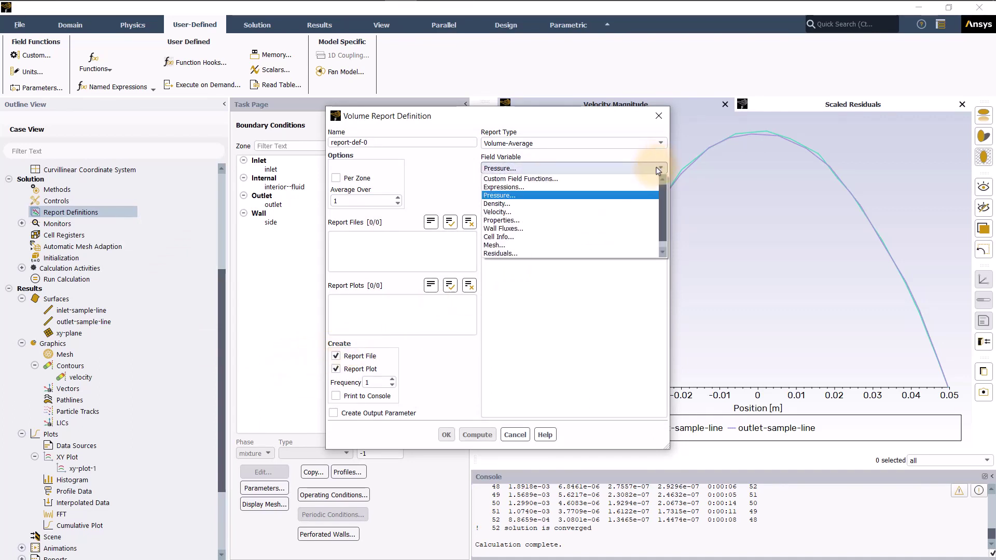
left_click(635, 179)
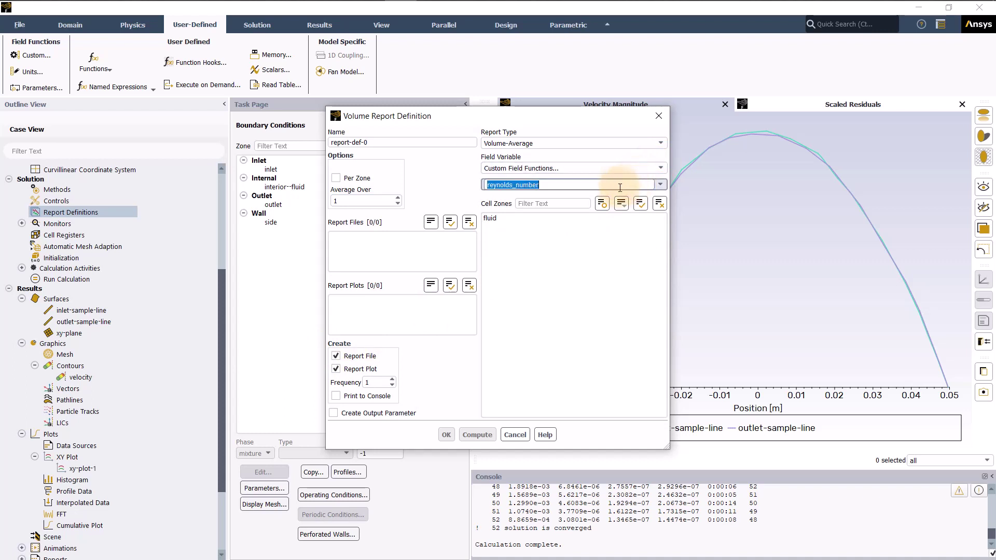
left_click(502, 219)
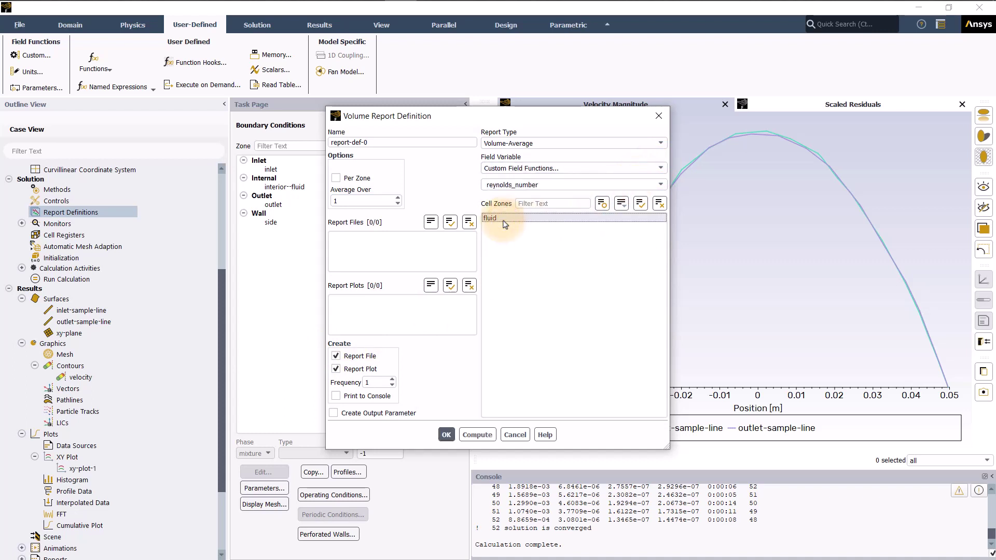
left_click(503, 222)
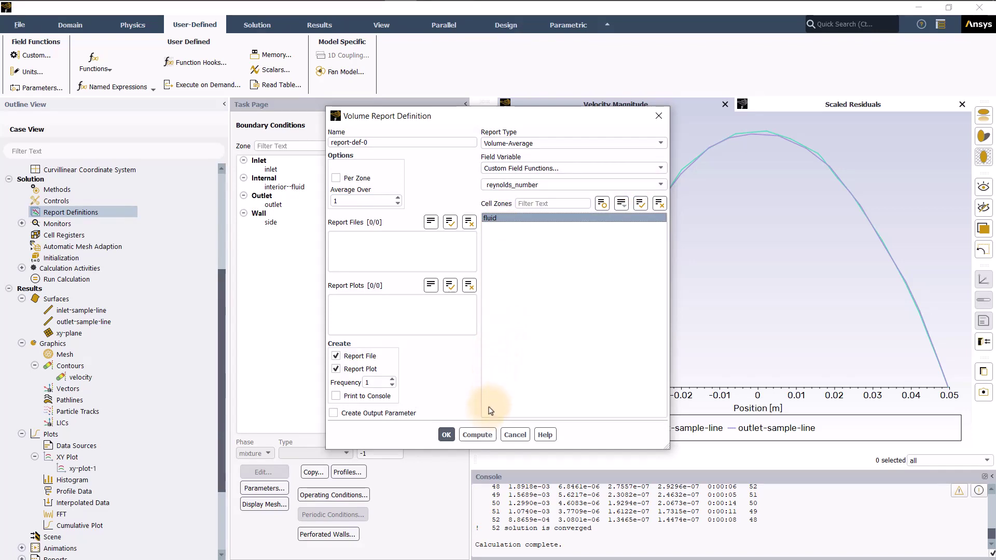
left_click(478, 435)
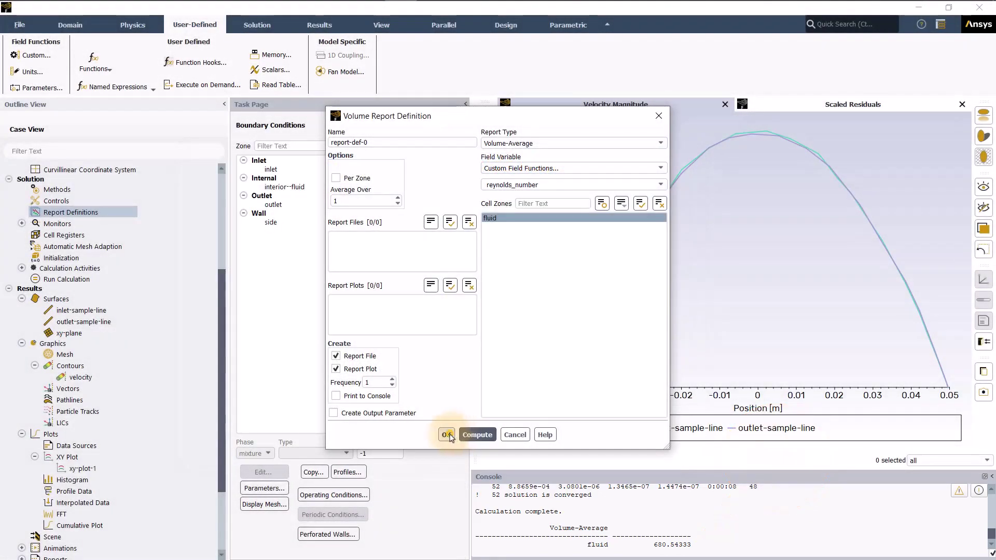
left_click(446, 436)
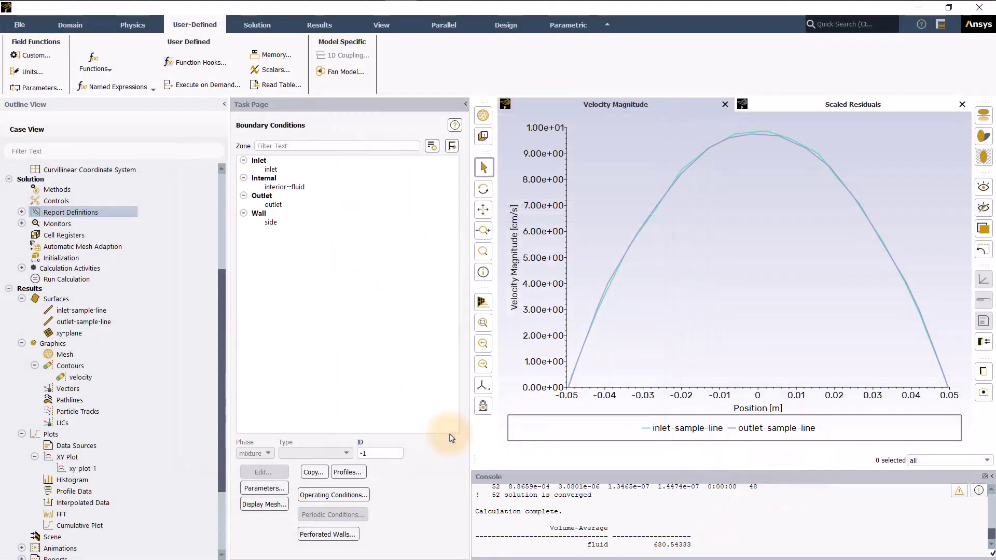